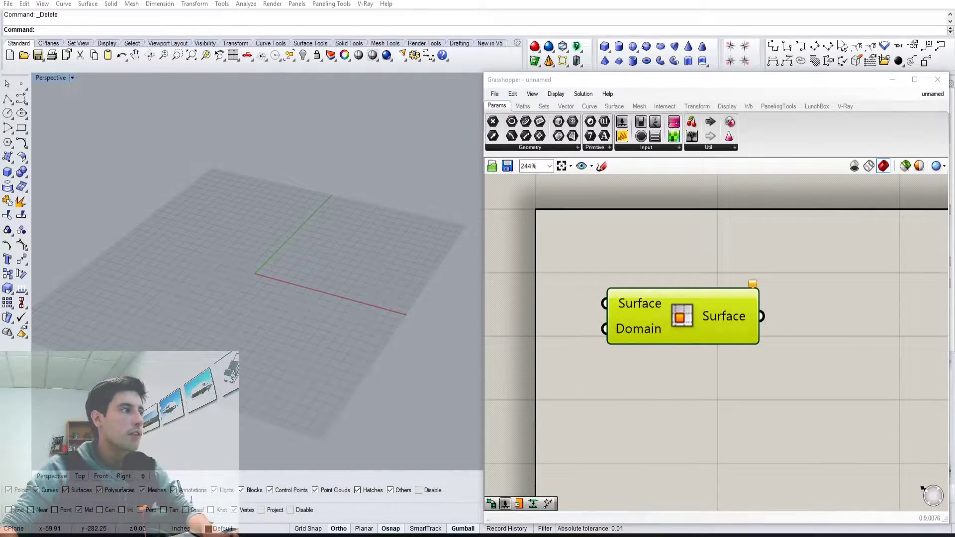
Delete the existing Isotrim component and add a Circle component with Plane and Radius inputs to the empty canvas.
key(Delete)
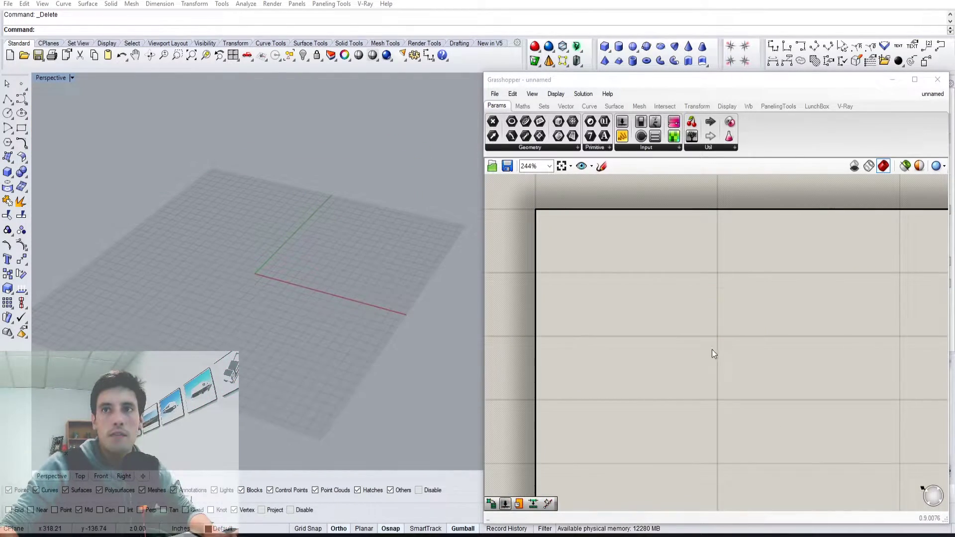
double_click(683, 340)
text(CIRCLE)
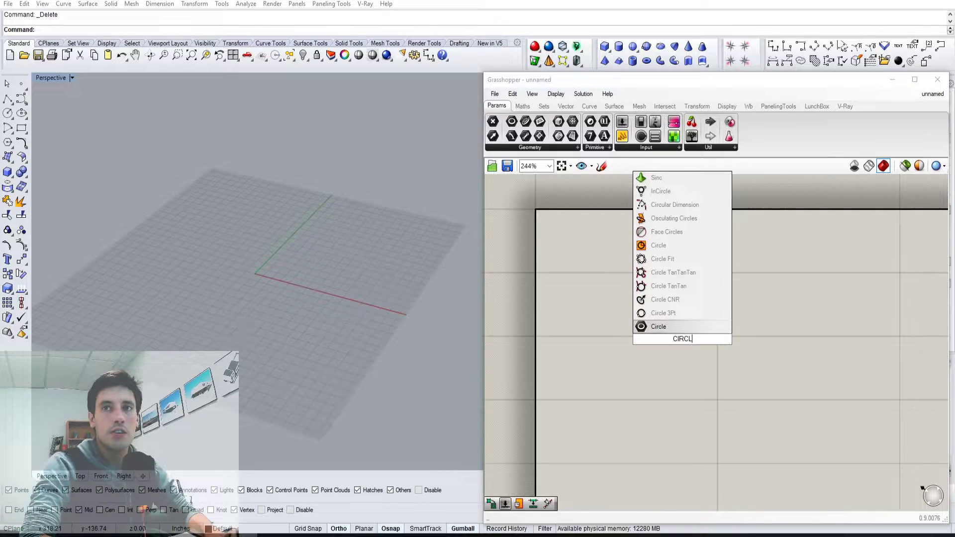
click(694, 305)
drag(681, 324, 813, 360)
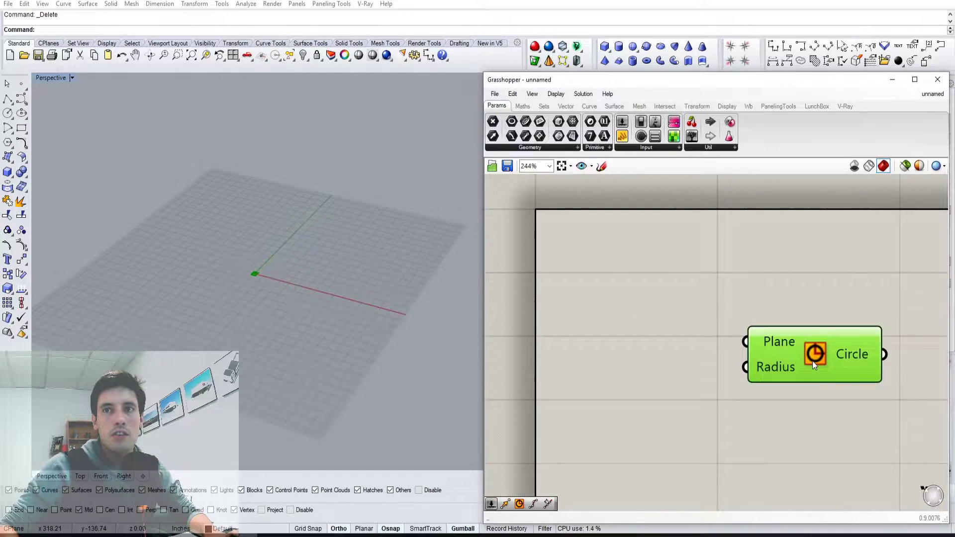
scroll(747, 363, down, 3)
drag(753, 346, 824, 342)
Add a number slider with value 120 and connect it to the Circle's Radius input.
double_click(698, 338)
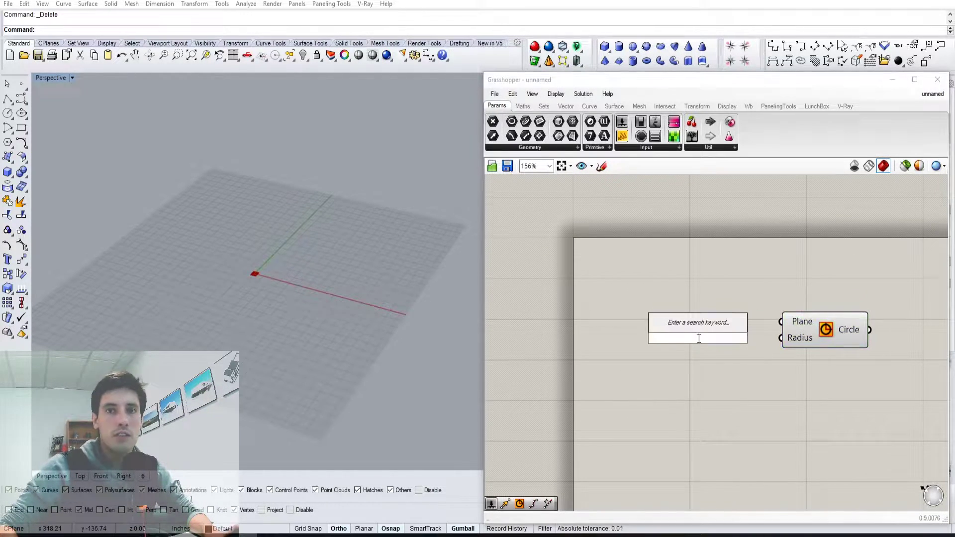
text(120)
key(Return)
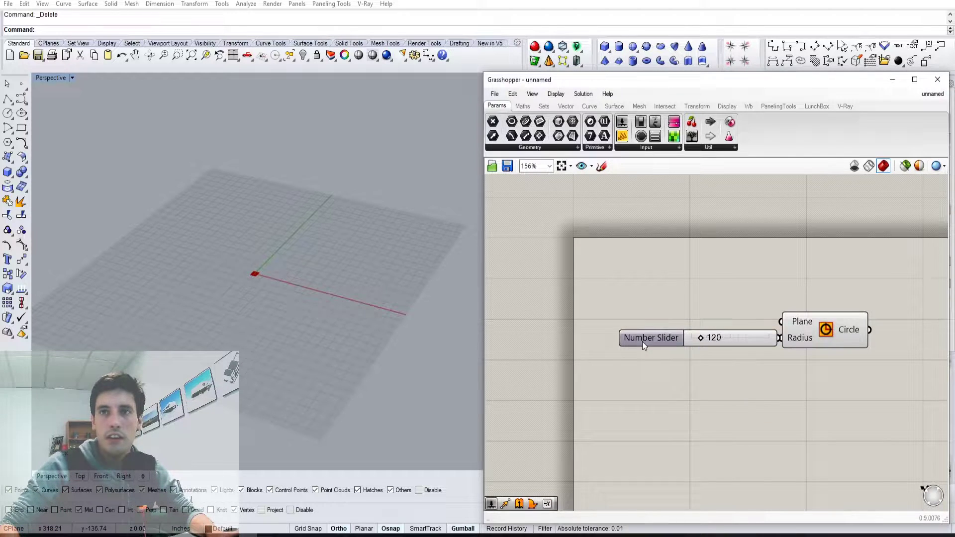
drag(642, 341, 614, 355)
drag(751, 351, 798, 338)
click(851, 384)
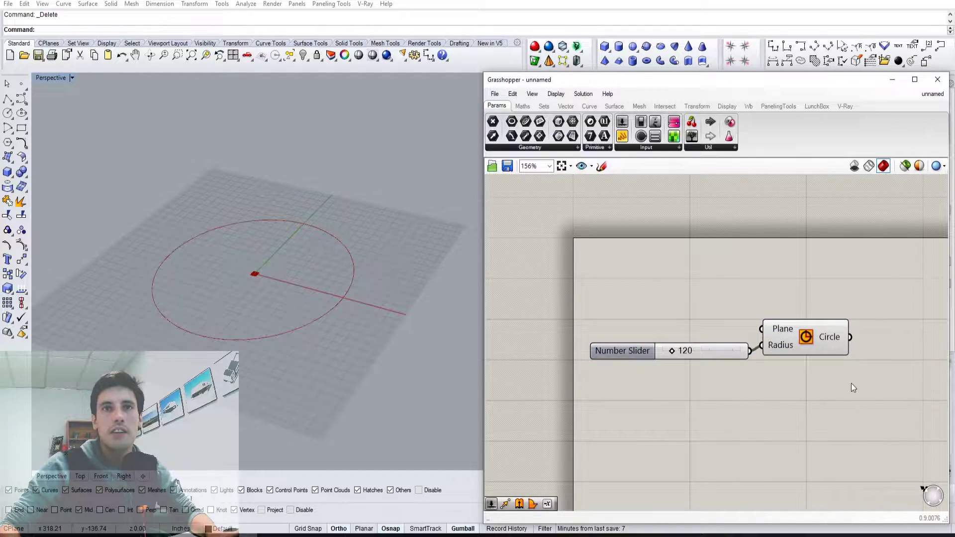
Add an Extrude component beside the Circle and connect the Circle output to its Base input.
right_drag(852, 385, 755, 385)
double_click(838, 370)
text(EXTR)
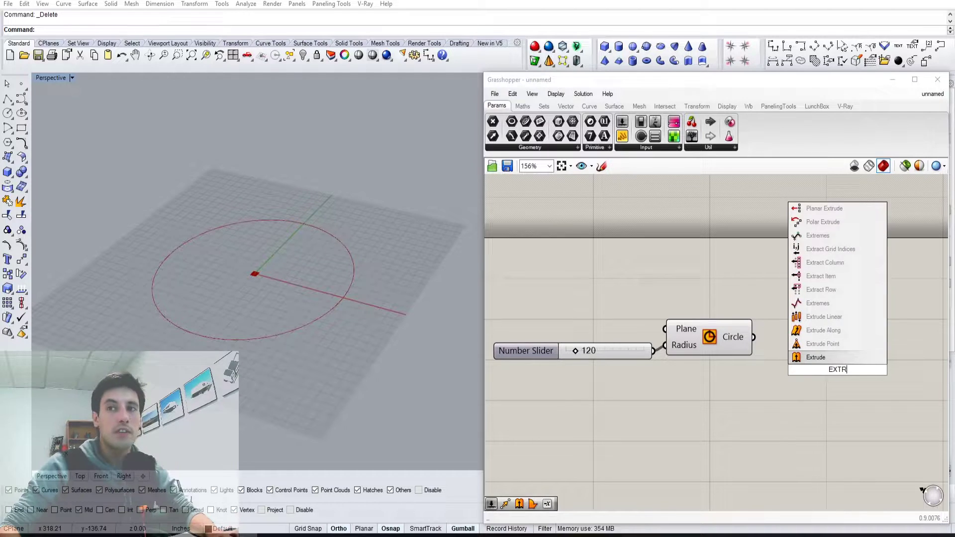
click(800, 356)
drag(762, 340, 781, 362)
Add a Unit Z vector component below the Circle and connect it to the Extrude component's Direction input.
double_click(724, 395)
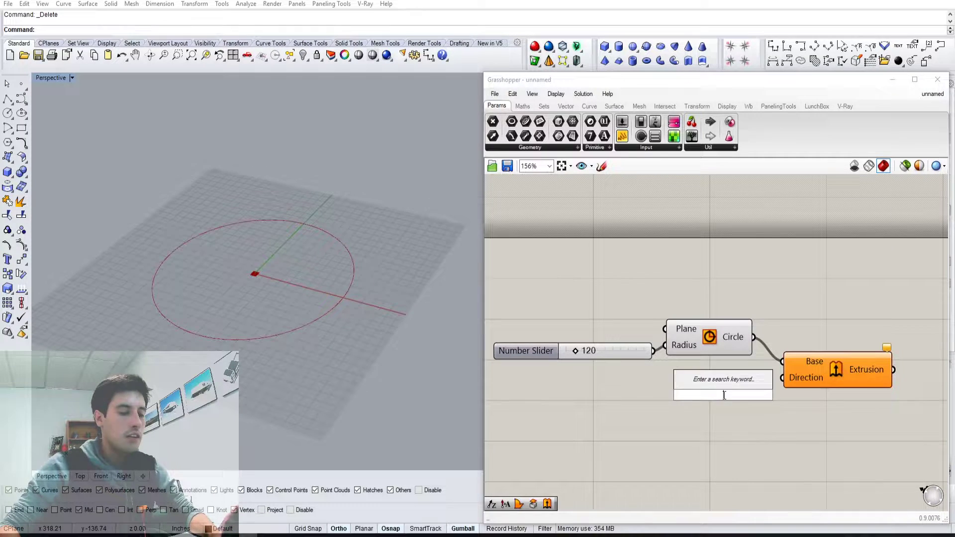
text(Z)
click(703, 385)
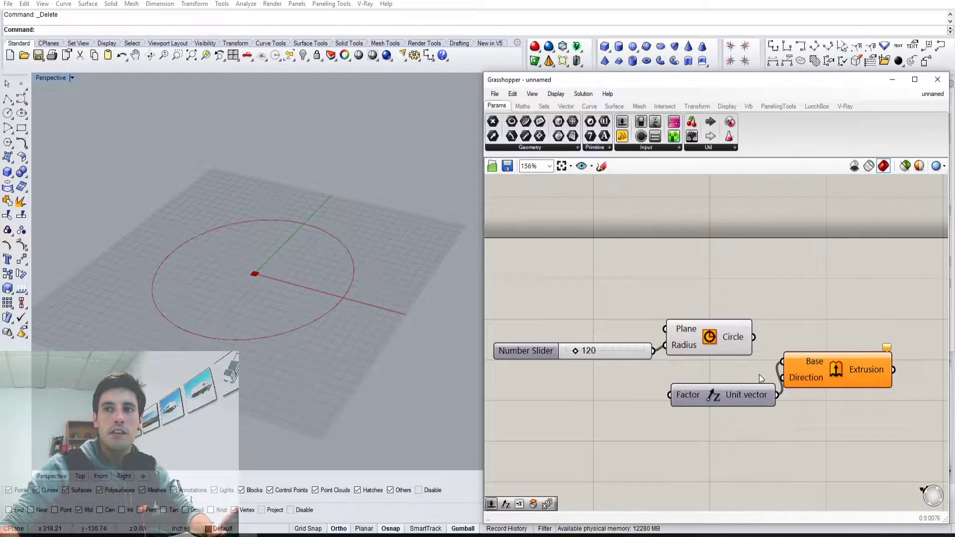
drag(777, 399, 783, 379)
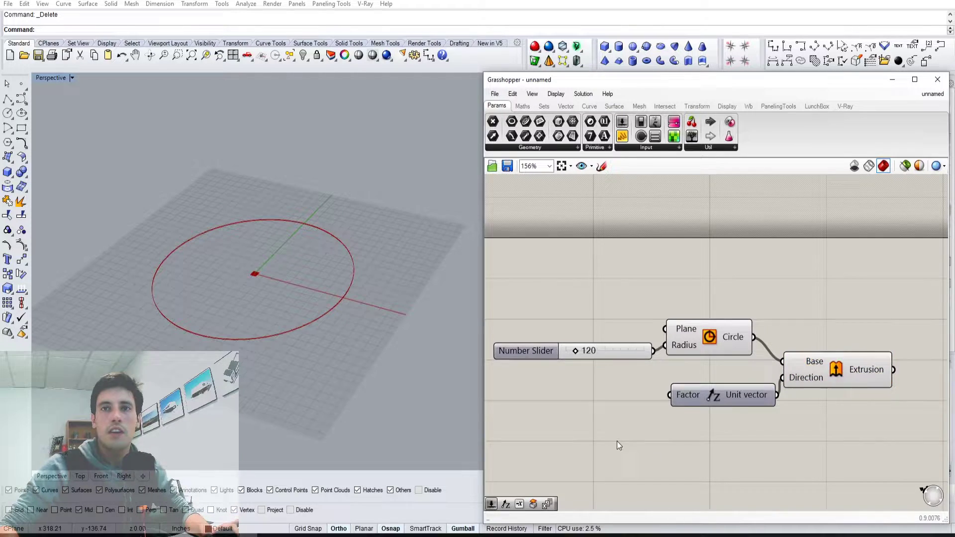
Duplicate the 120 slider, connect the copy to the Unit Z Factor input, and set it to 248.
right_drag(602, 442, 688, 431)
click(627, 343)
alt+drag(626, 342, 629, 390)
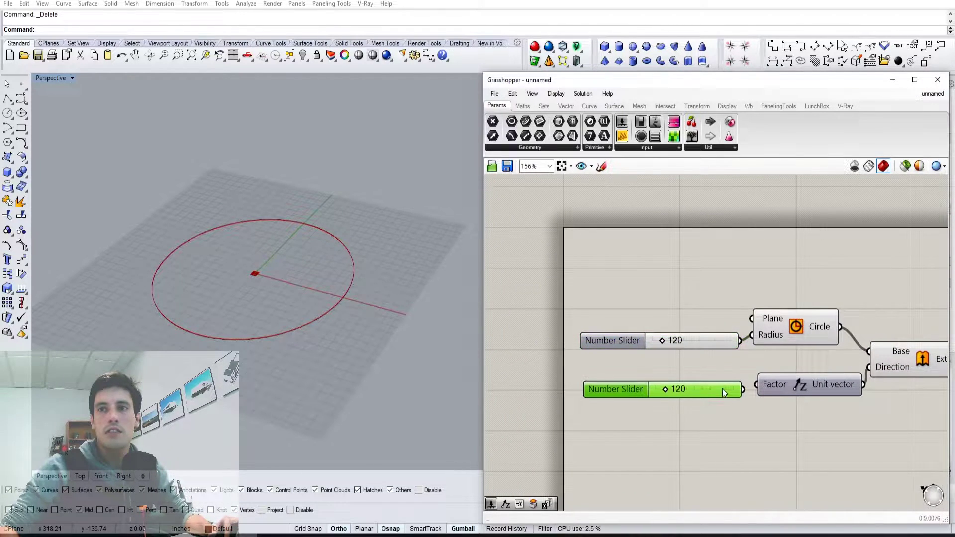
drag(746, 389, 756, 385)
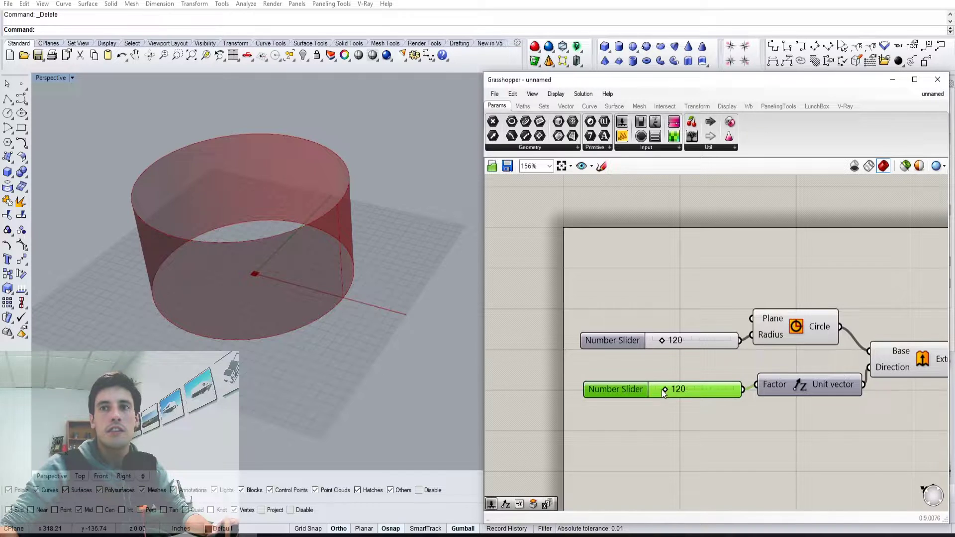
drag(662, 390, 674, 388)
click(688, 409)
Align the height slider and Unit Z component neatly beneath the radius slider and Circle component.
scroll(724, 414, down, 2)
right_drag(844, 427, 819, 441)
scroll(375, 228, down, 2)
shift+right_drag(363, 234, 390, 329)
scroll(354, 321, up, 2)
drag(774, 458, 661, 415)
scroll(733, 410, up, 3)
click(844, 447)
Add an Isotrim component after the Extrude component and connect the Extrusion output to its Surface input.
right_drag(887, 437, 672, 420)
double_click(804, 389)
text(ISO)
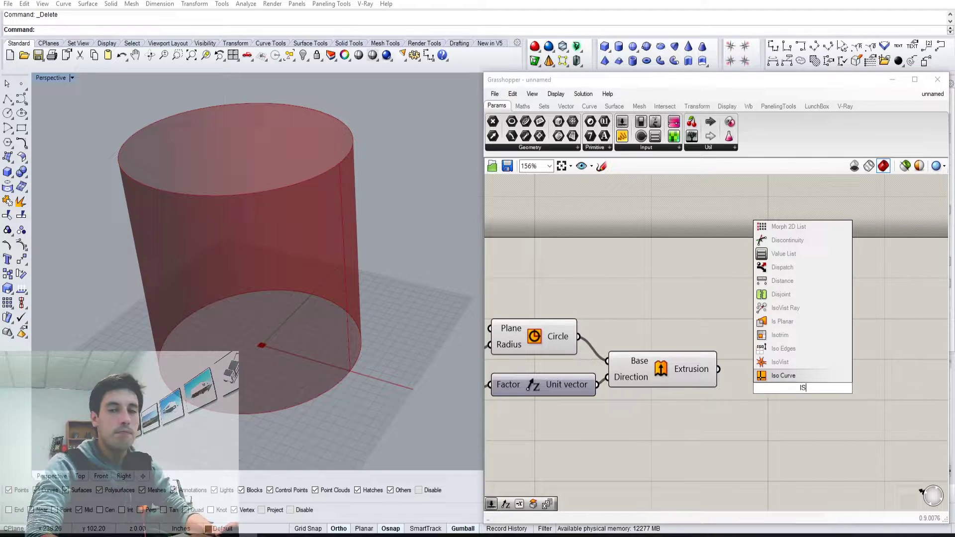
click(766, 338)
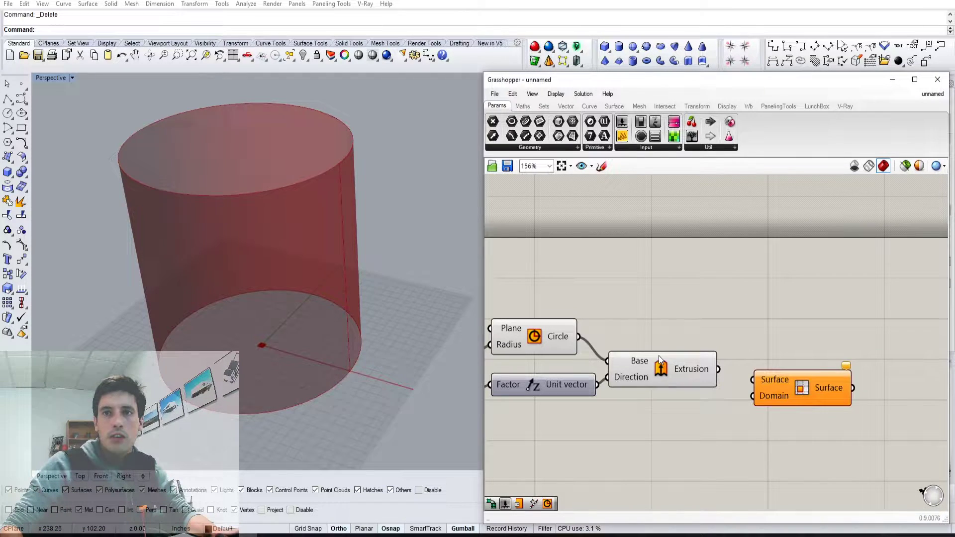
click(660, 358)
drag(804, 389, 857, 390)
click(776, 344)
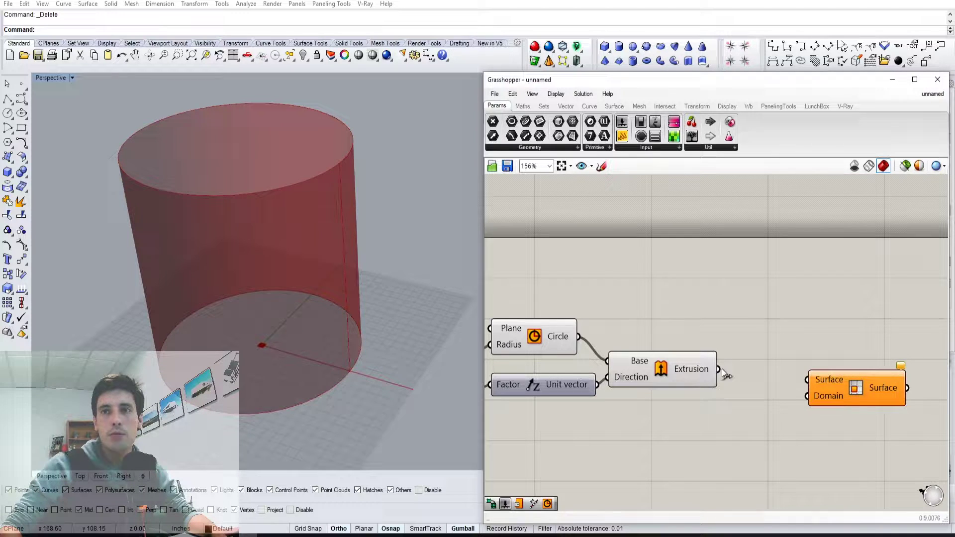
drag(722, 370, 852, 393)
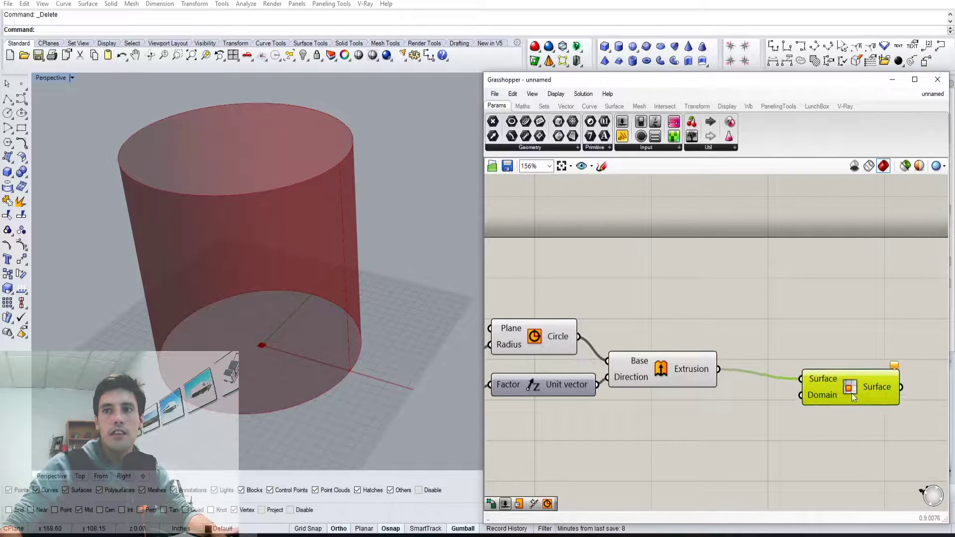
Add a Divide Domain² component and connect its Segments output to the Isotrim's Domain input.
double_click(755, 490)
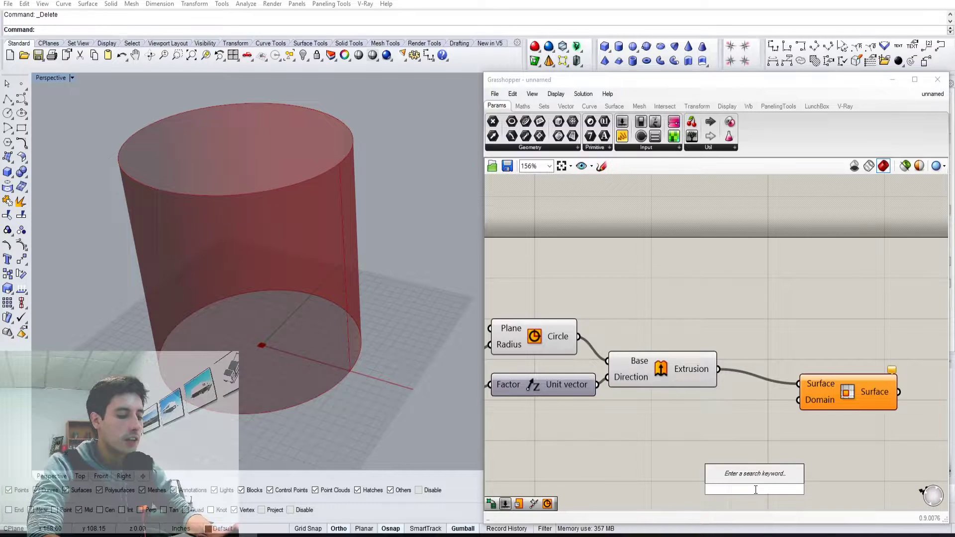
text(div)
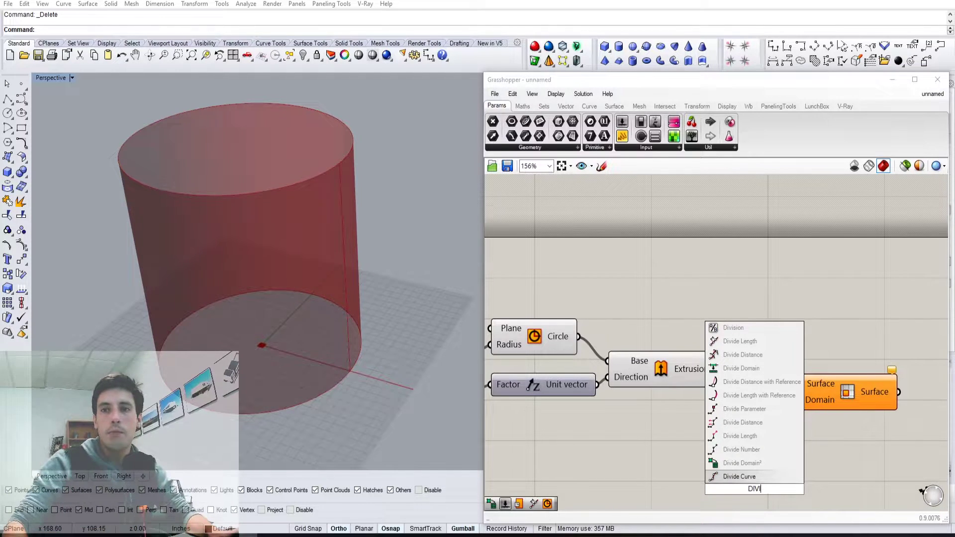
click(723, 464)
drag(783, 489, 742, 445)
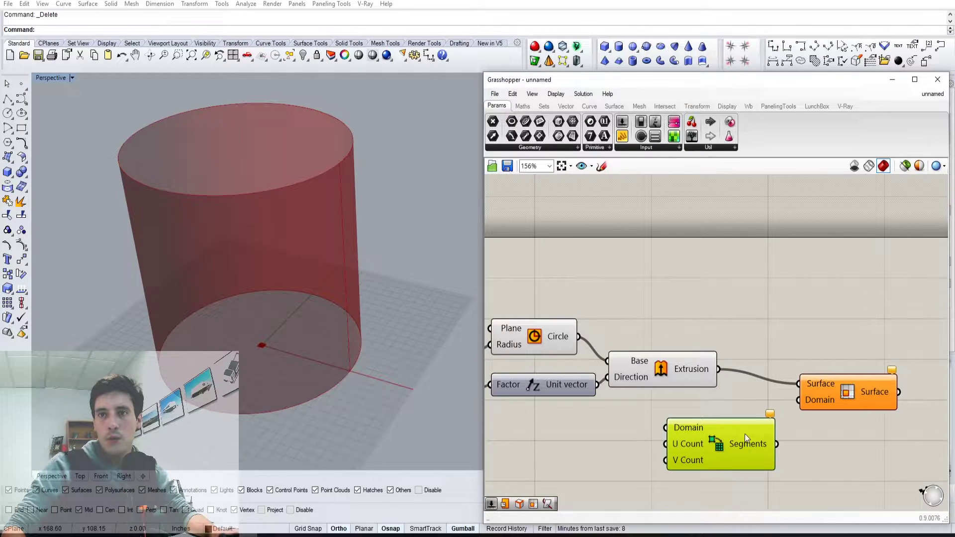
drag(801, 410, 802, 409)
click(847, 392)
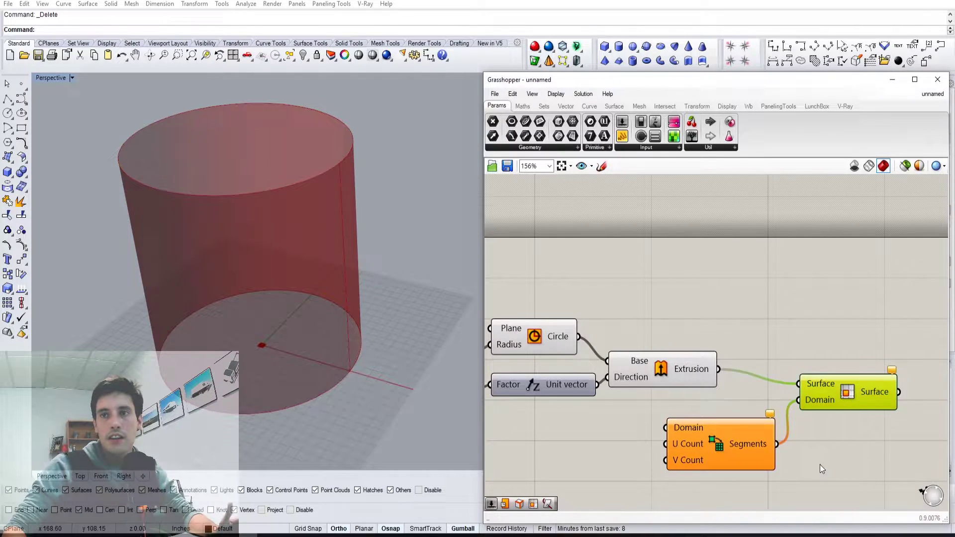
Move Divide Domain² and Isotrim further from the Extrude component and connect Extrusion to the Divide Domain² Domain input.
drag(820, 465, 756, 378)
drag(751, 433, 827, 433)
drag(719, 369, 741, 427)
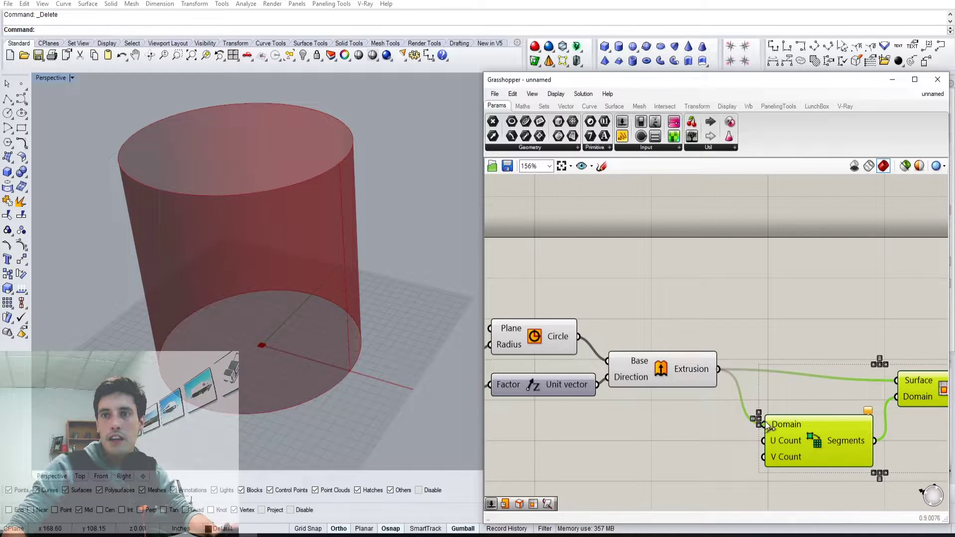
click(849, 345)
Add a number slider with value 5, duplicate it, and connect the two sliders to U Count and V Count.
right_drag(683, 439, 651, 414)
double_click(625, 428)
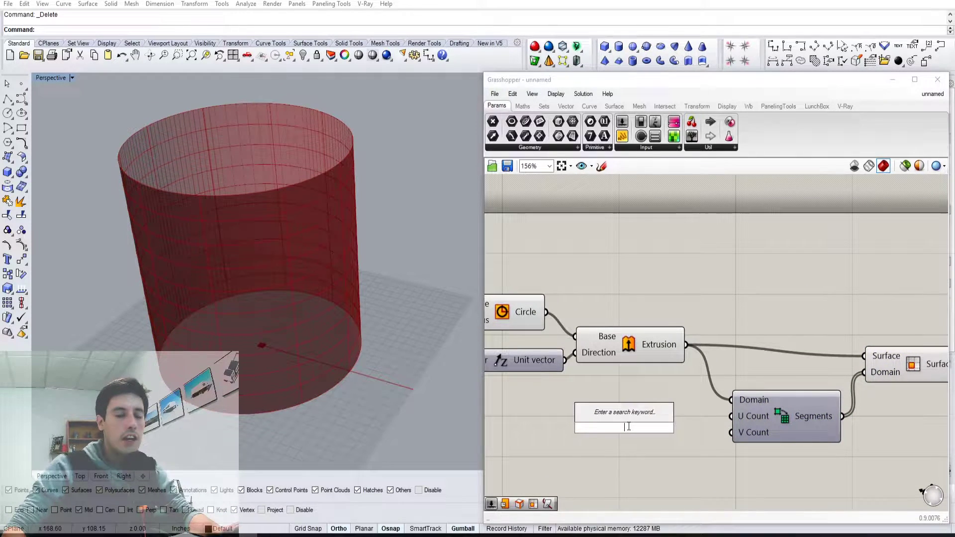
text(5)
key(Return)
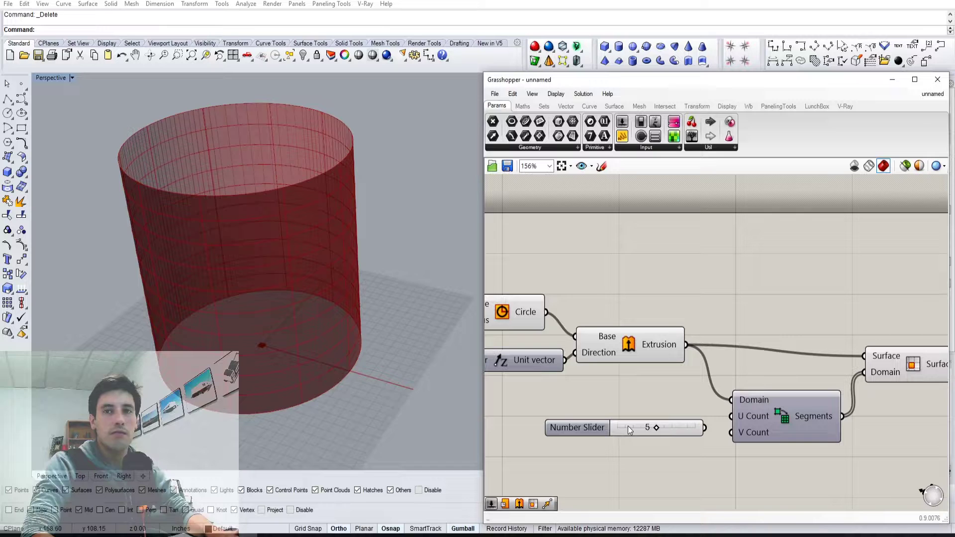
mouse_move(593, 436)
mouse_down()
mouse_move(582, 415)
mouse_move(583, 429)
mouse_up()
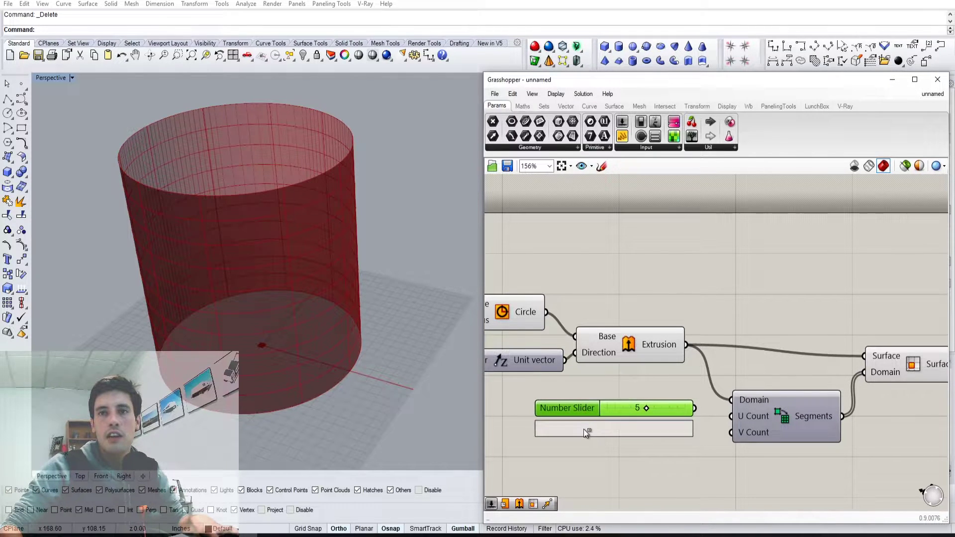
drag(696, 408, 718, 436)
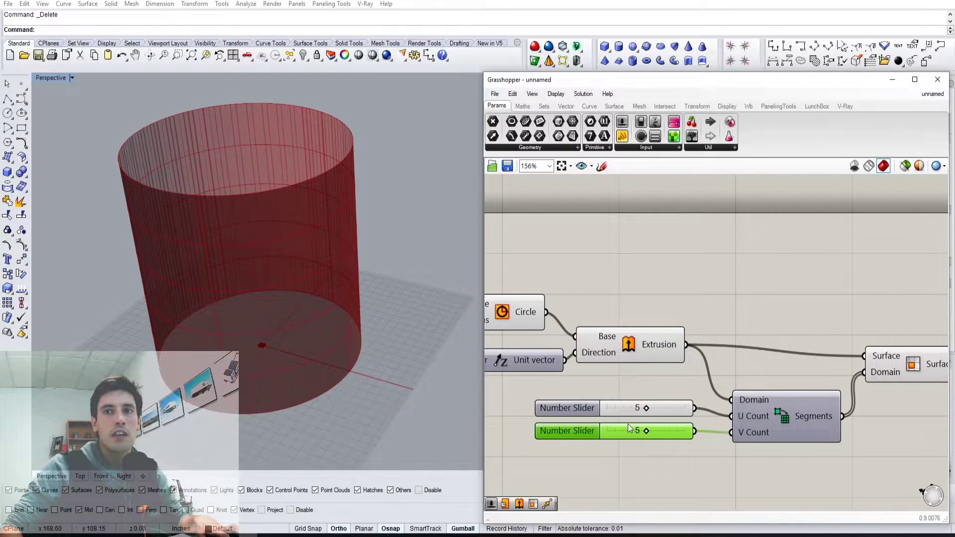
Set the U Count slider to 4 and the V Count slider to 10, then line up Divide Domain² with the sliders.
drag(645, 409, 688, 428)
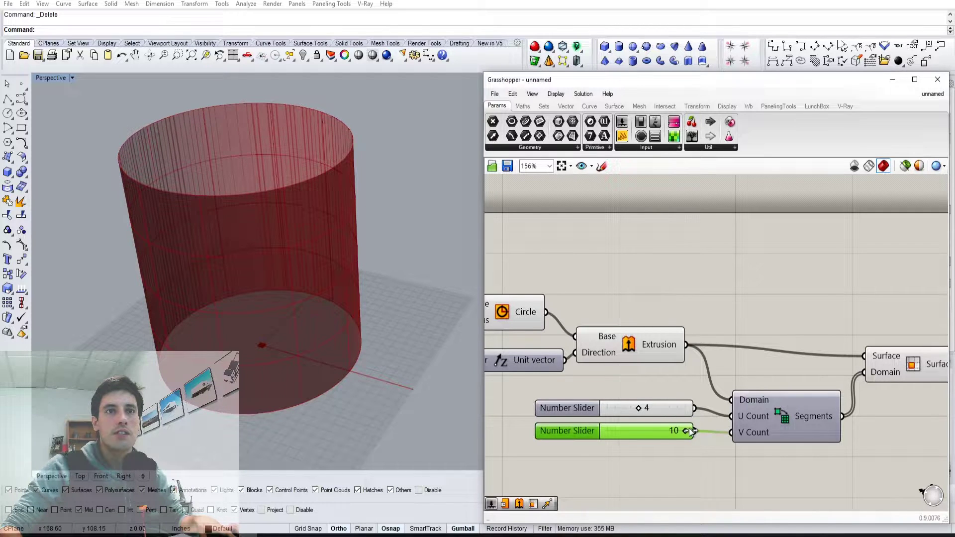
click(767, 461)
drag(786, 433, 776, 426)
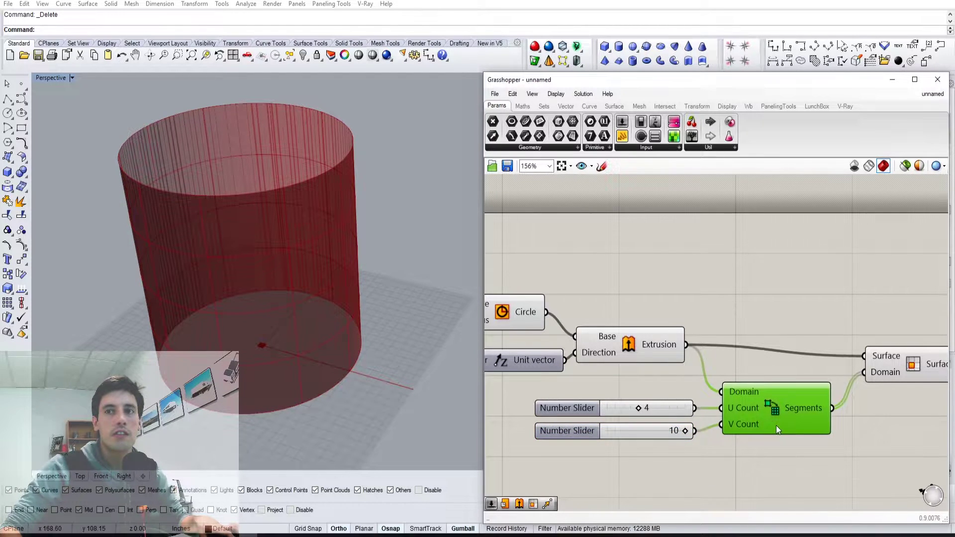
click(719, 454)
Turn off the preview of the Circle, Unit Z and Extrude components.
right_drag(296, 278, 290, 260)
scroll(698, 278, down, 1)
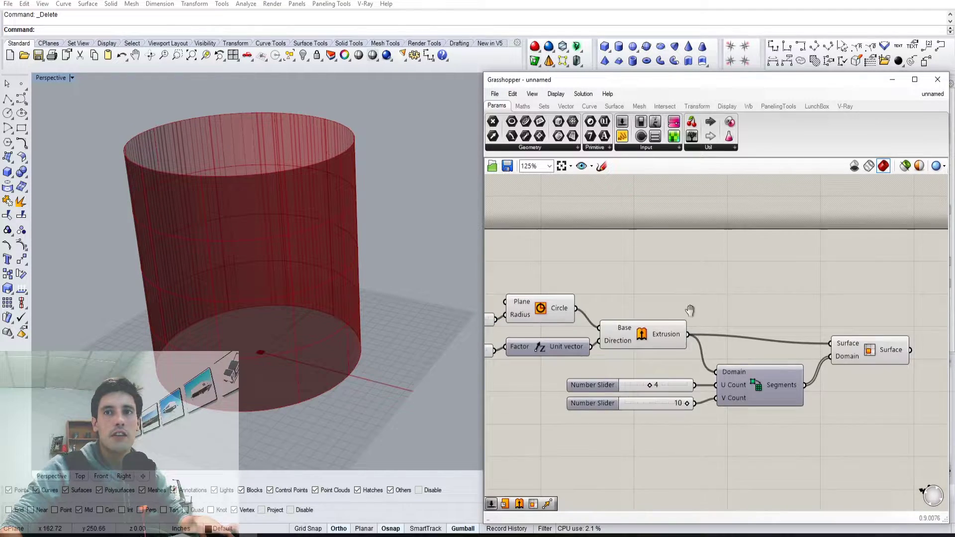
right_drag(691, 311, 784, 316)
drag(720, 278, 651, 354)
middle_click(651, 352)
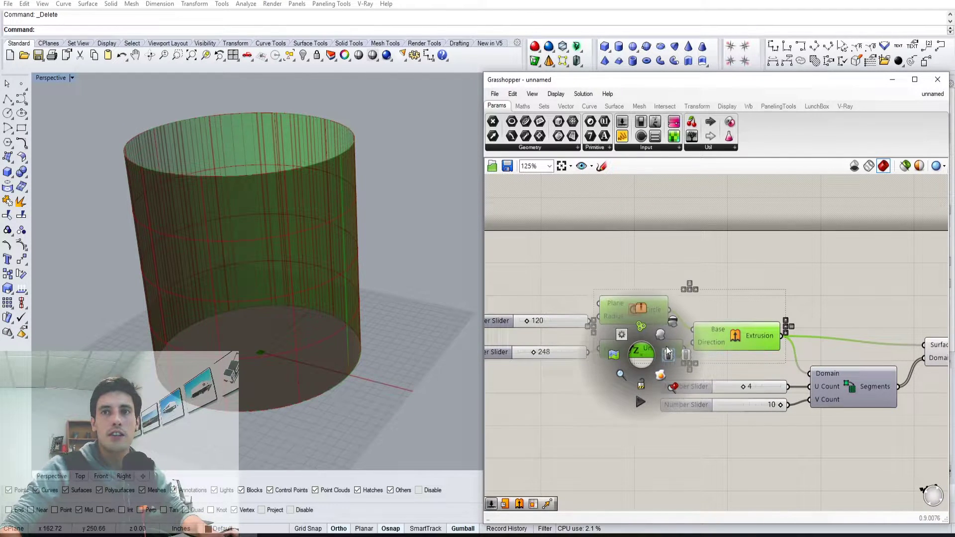
click(659, 333)
middle_click(717, 298)
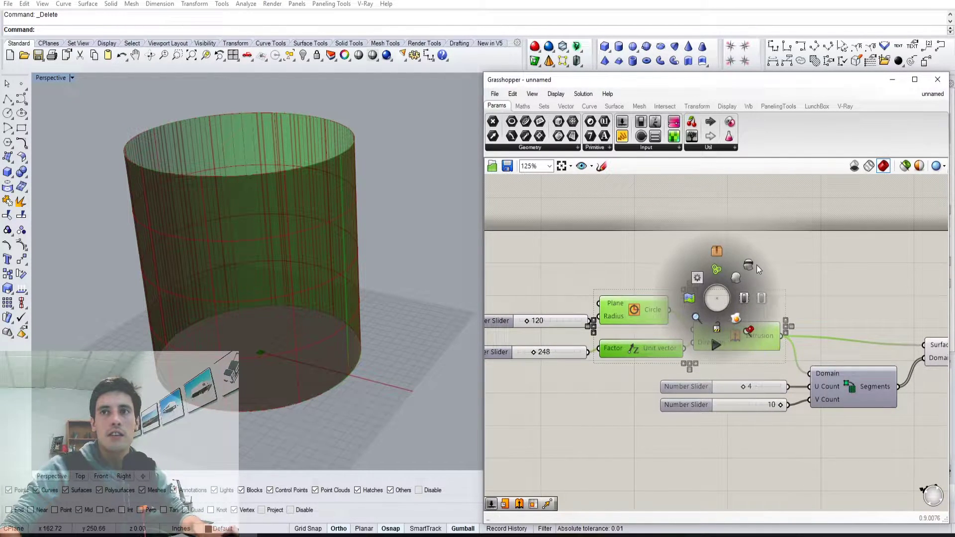
click(749, 265)
click(798, 259)
Align the Isotrim component with the Extrude component and review its subdivided surfaces on the cylinder.
right_drag(793, 286, 643, 271)
click(795, 333)
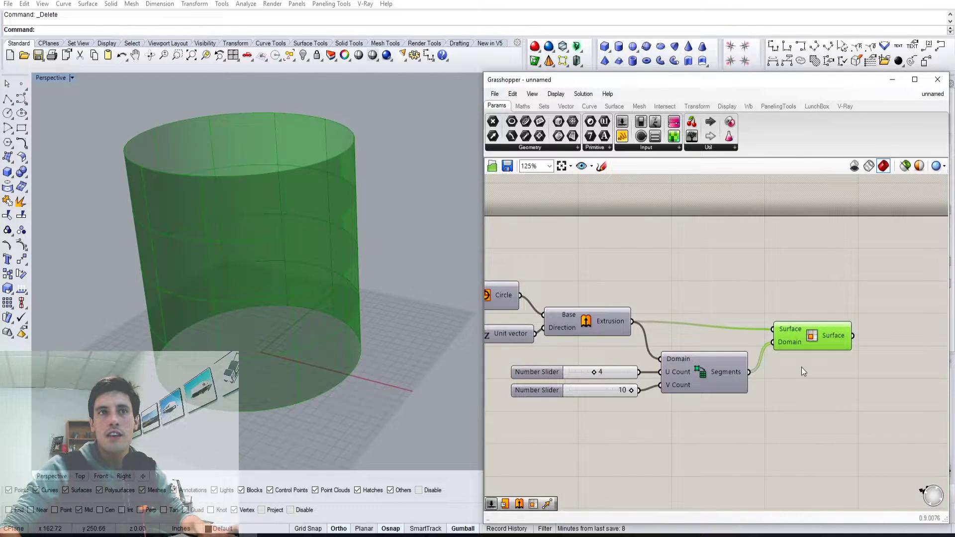
click(802, 367)
right_drag(405, 281, 344, 218)
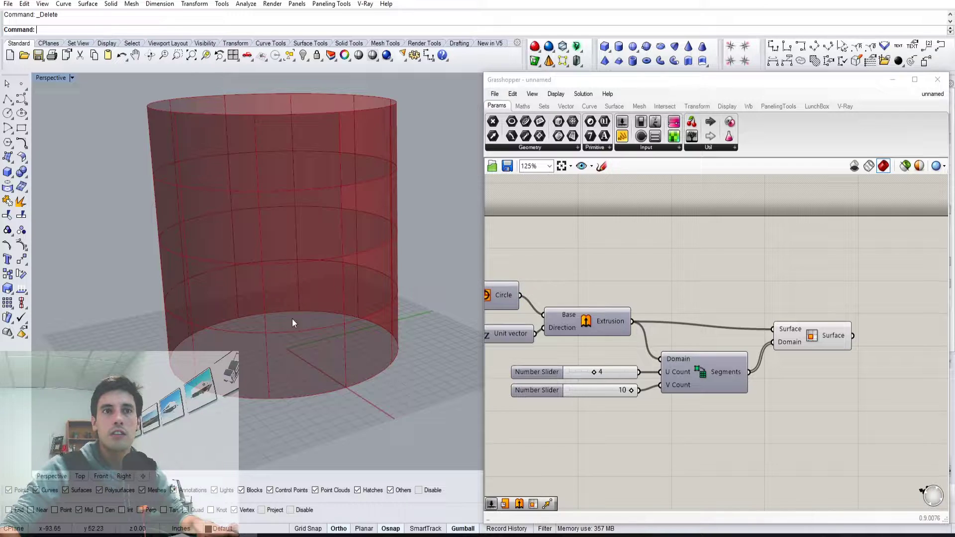
click(817, 327)
click(810, 331)
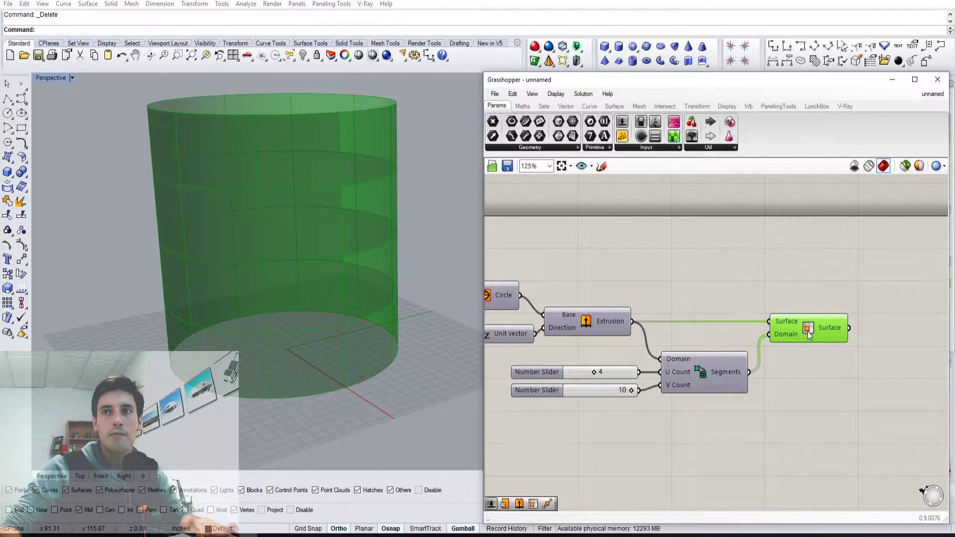
scroll(809, 330, up, 4)
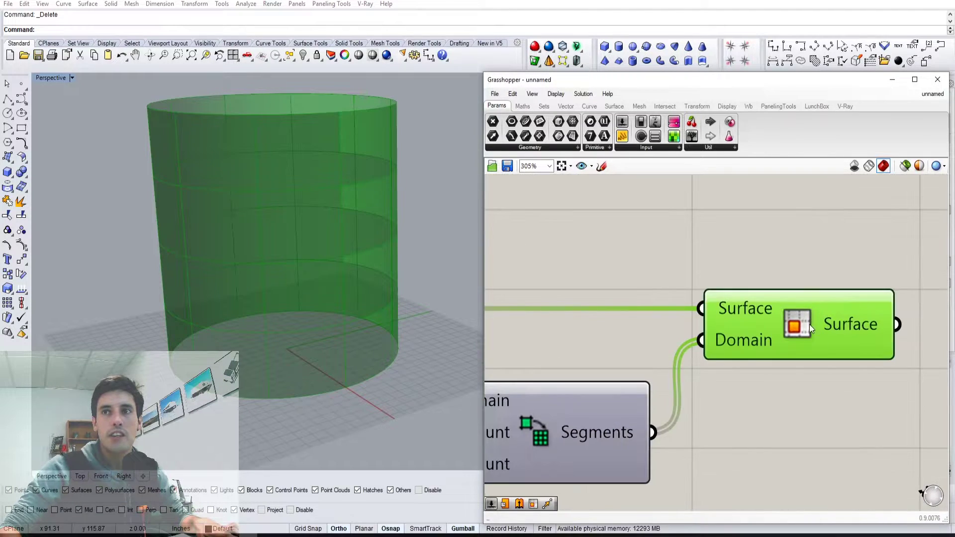
click(804, 407)
scroll(804, 407, down, 8)
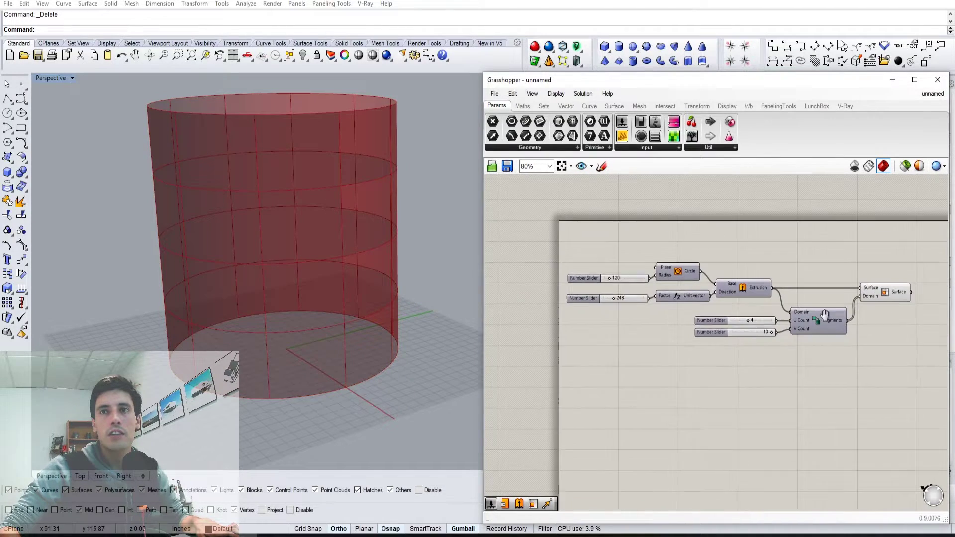
Select all components of the definition and move them together closer to the canvas's upper-left corner.
drag(893, 333, 551, 203)
drag(654, 255, 658, 234)
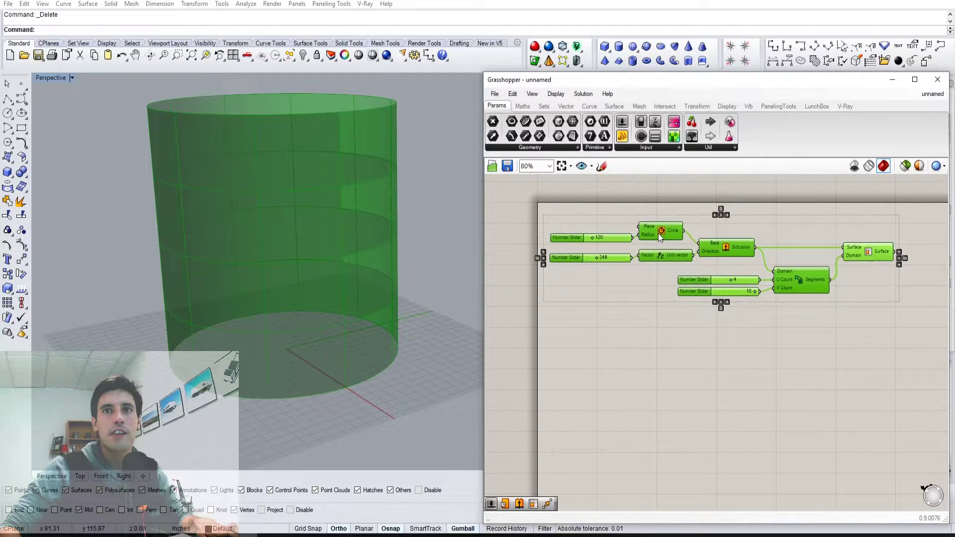
click(651, 324)
Add a Pipe component beside Isotrim and connect the Isotrim Surface output to its Curve input.
scroll(822, 223, up, 4)
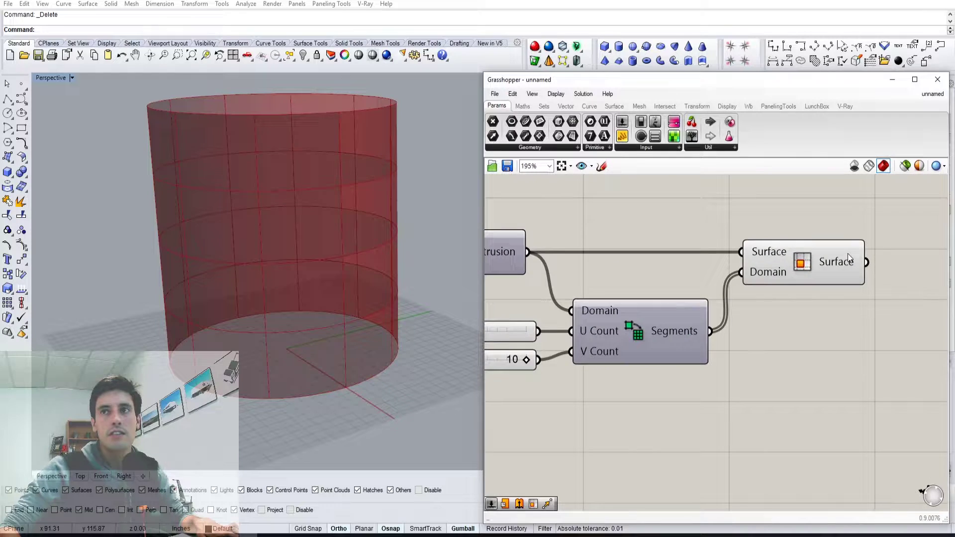
right_drag(849, 259, 701, 282)
double_click(777, 295)
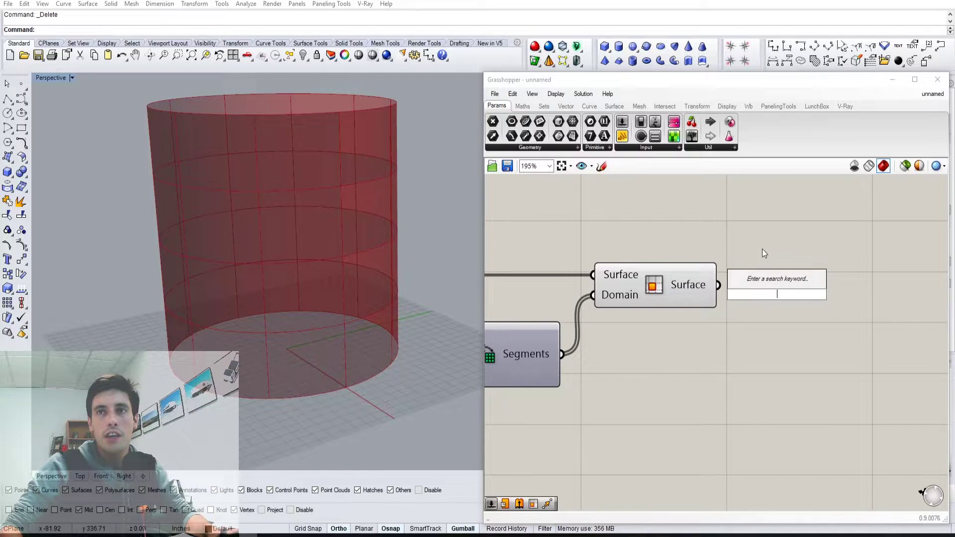
double_click(784, 279)
text(Pl)
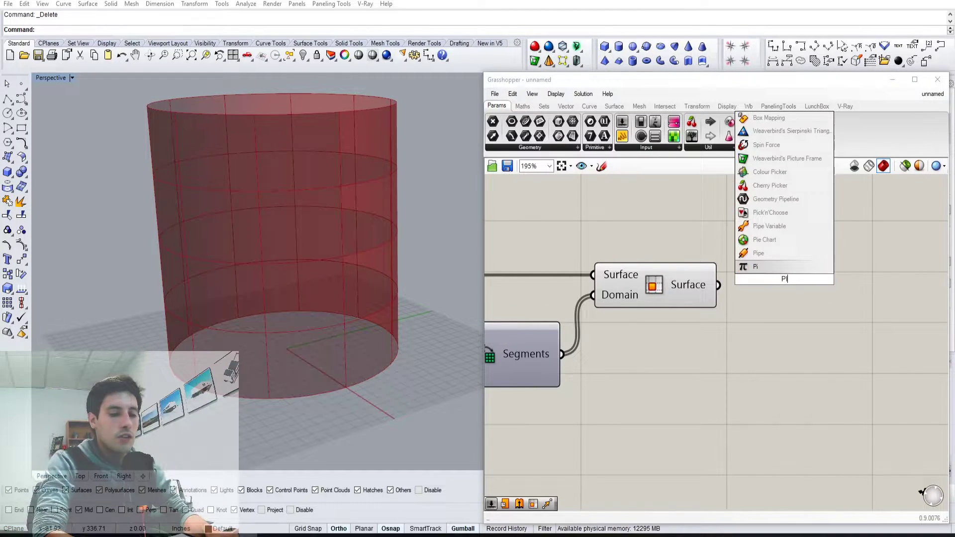
text(PE)
click(798, 267)
drag(718, 285, 726, 278)
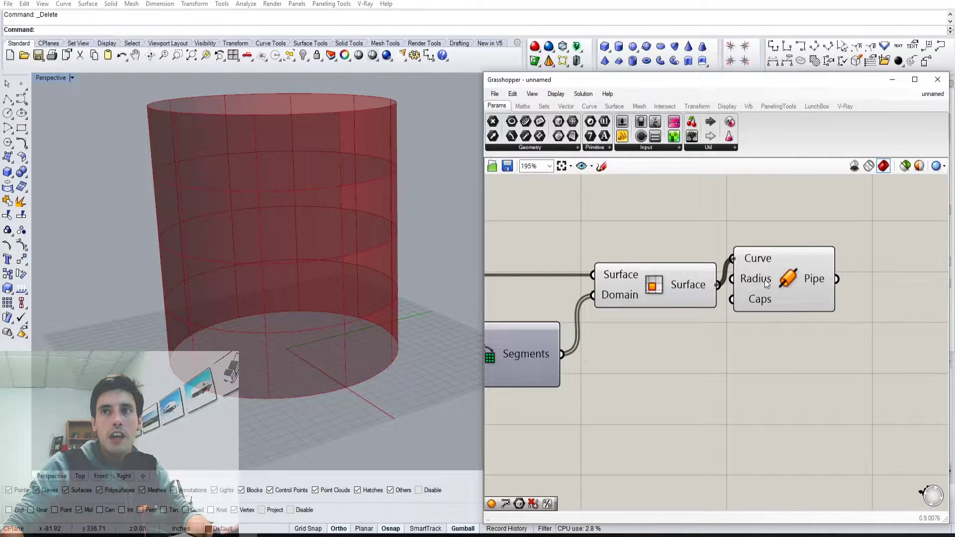
drag(766, 284, 786, 316)
click(721, 389)
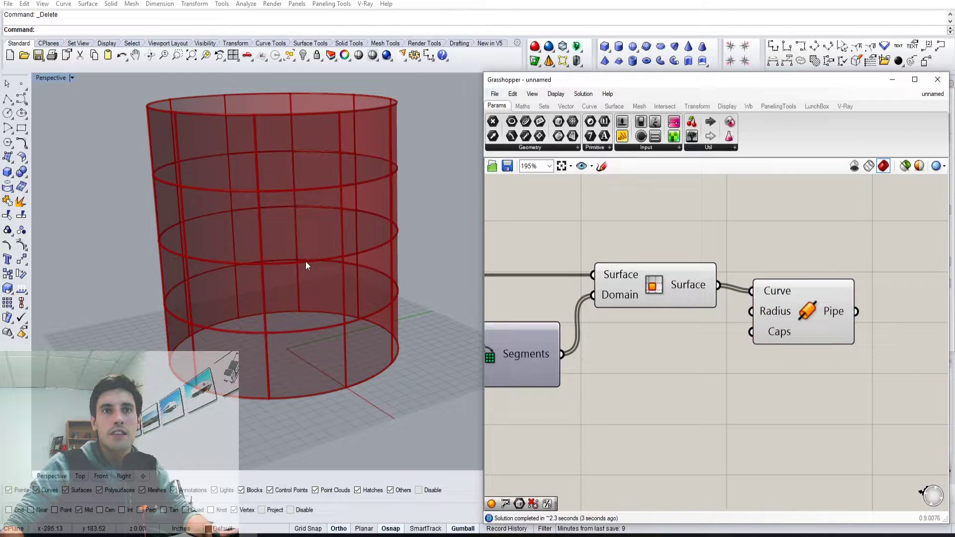
Inspect the pipes along the cylinder's panel edges, and delete the Pipe component attached to Isotrim.
scroll(305, 262, up, 7)
right_drag(300, 309, 291, 296)
scroll(291, 296, down, 4)
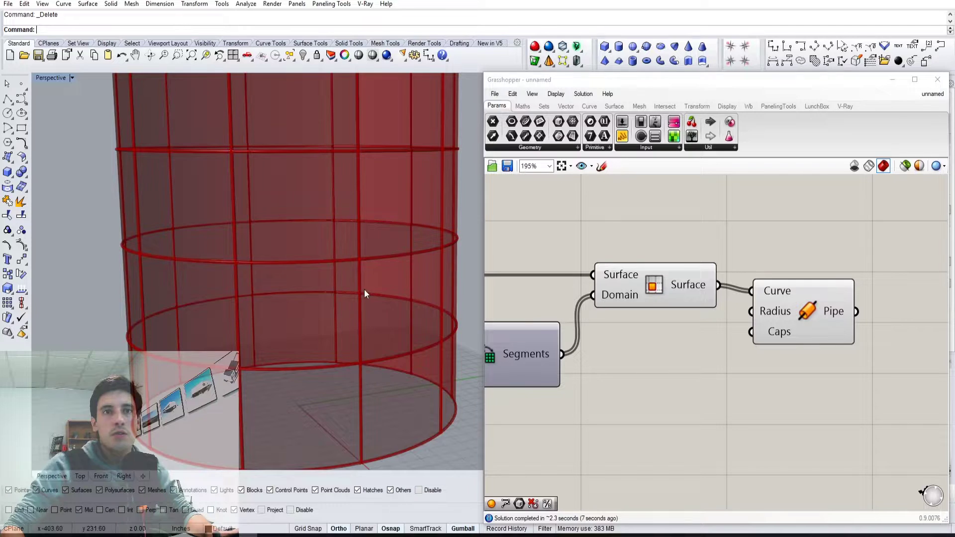
right_drag(312, 378, 248, 317)
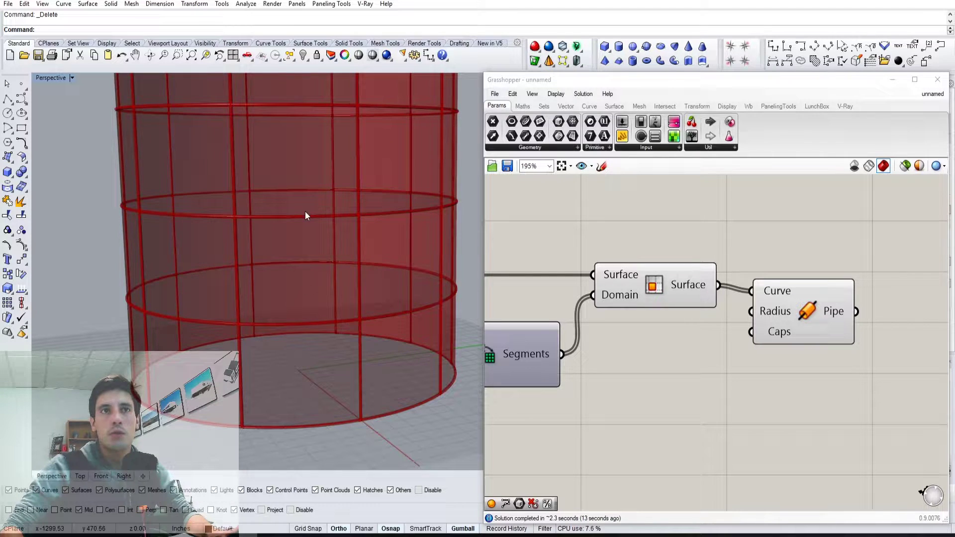
scroll(760, 408, down, 4)
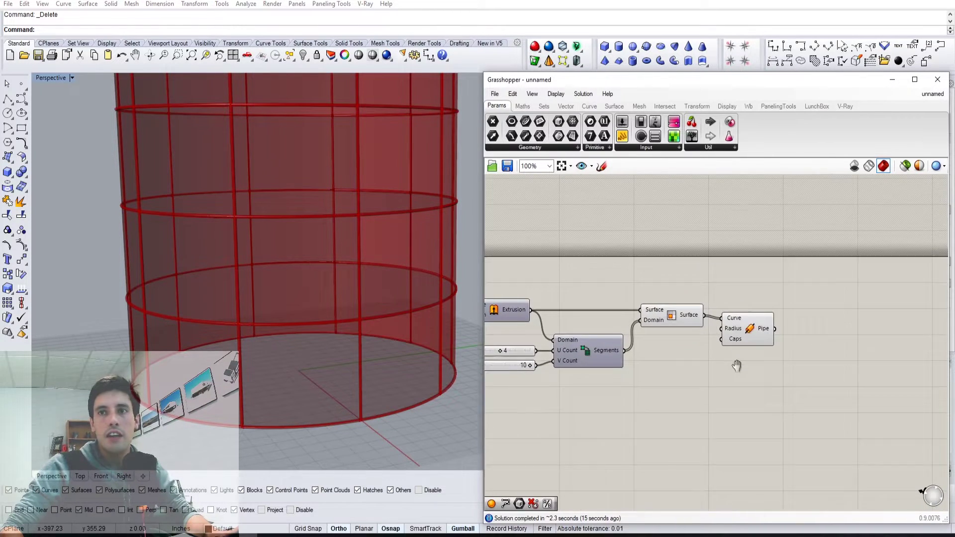
click(753, 321)
key(Delete)
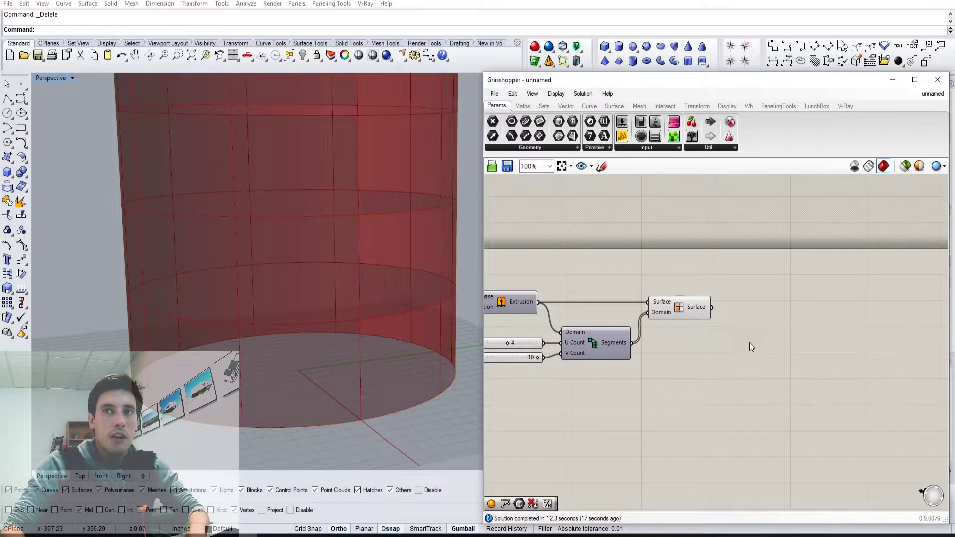
Add a Brep Join component, connect the Isotrim Surface output to its Breps input, and place it close to Isotrim.
double_click(766, 321)
text(JOI)
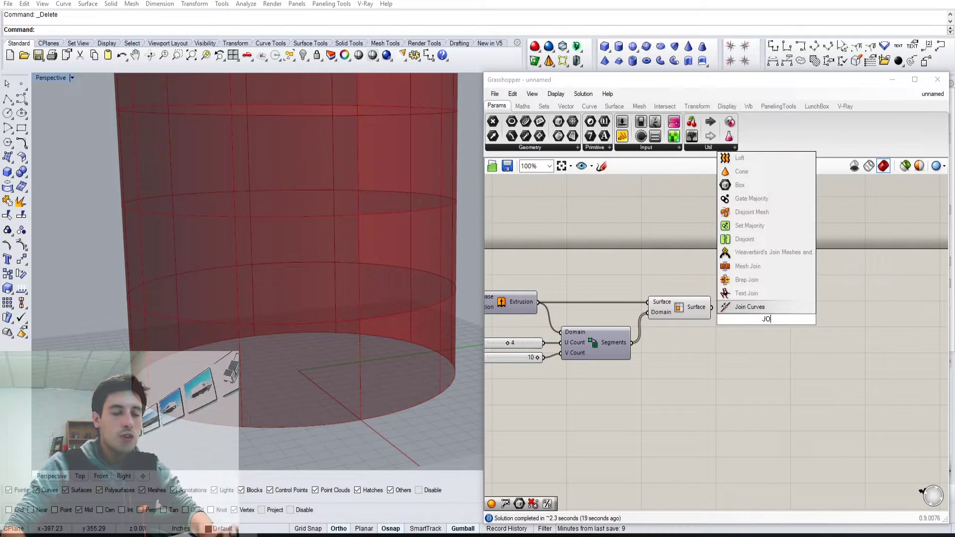
click(765, 295)
drag(712, 307, 730, 312)
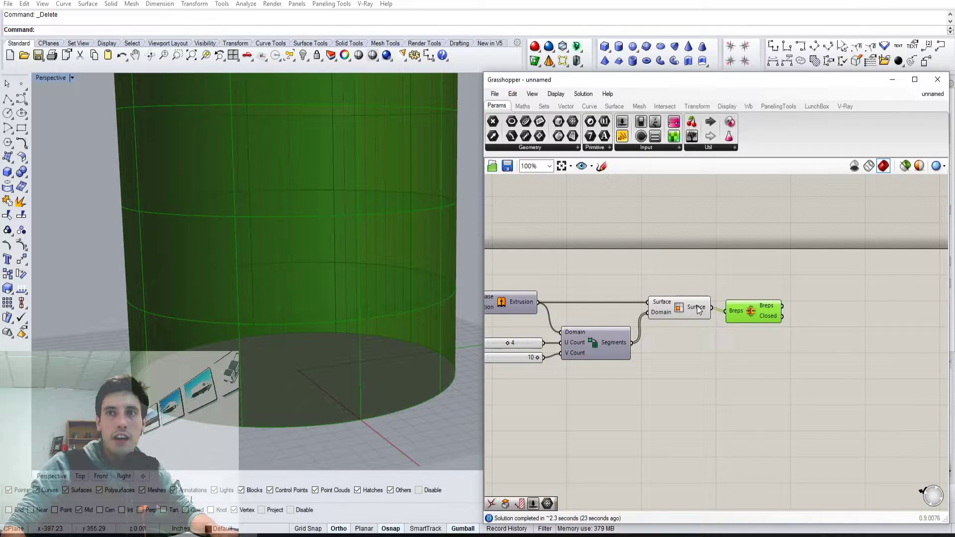
click(732, 287)
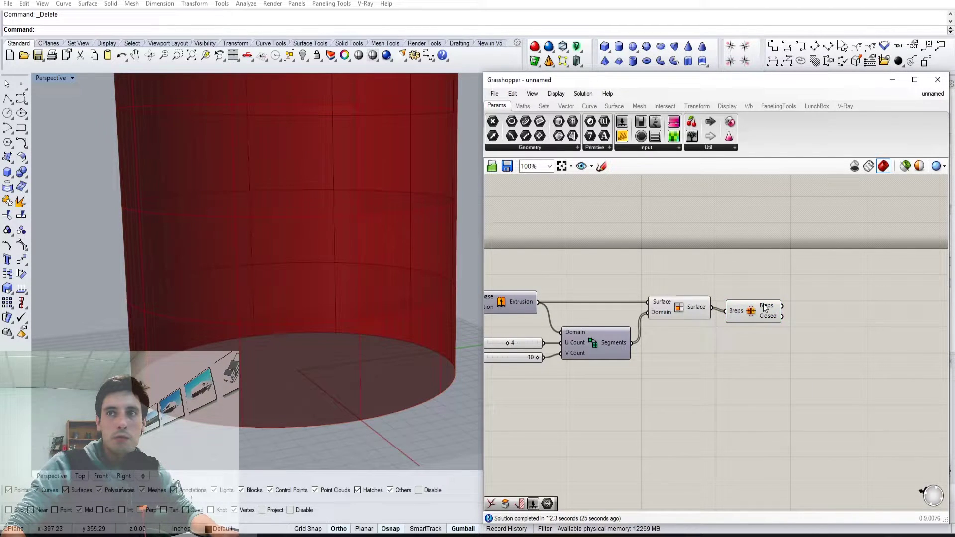
drag(766, 308, 758, 303)
Turn off the preview of the Isotrim component.
right_click(683, 311)
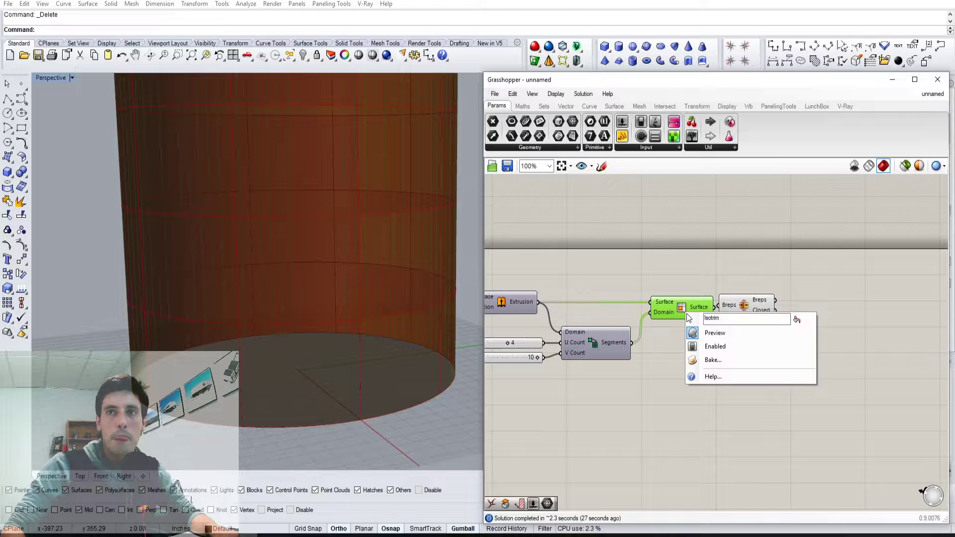
click(715, 333)
click(797, 362)
Add a Brep Edges component and connect the Breps output of Brep Join to its Brep input.
right_drag(797, 362, 722, 396)
click(689, 343)
double_click(747, 331)
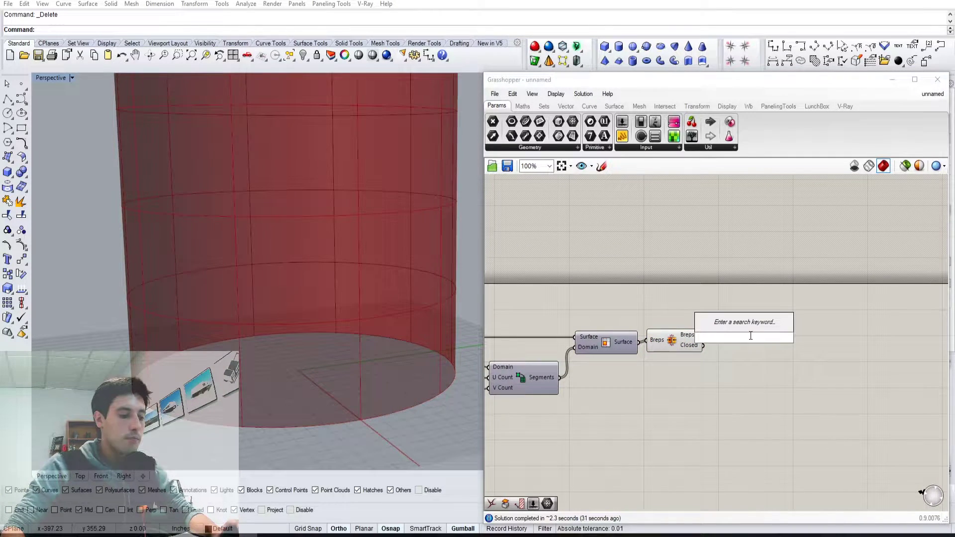
text(edge)
click(731, 314)
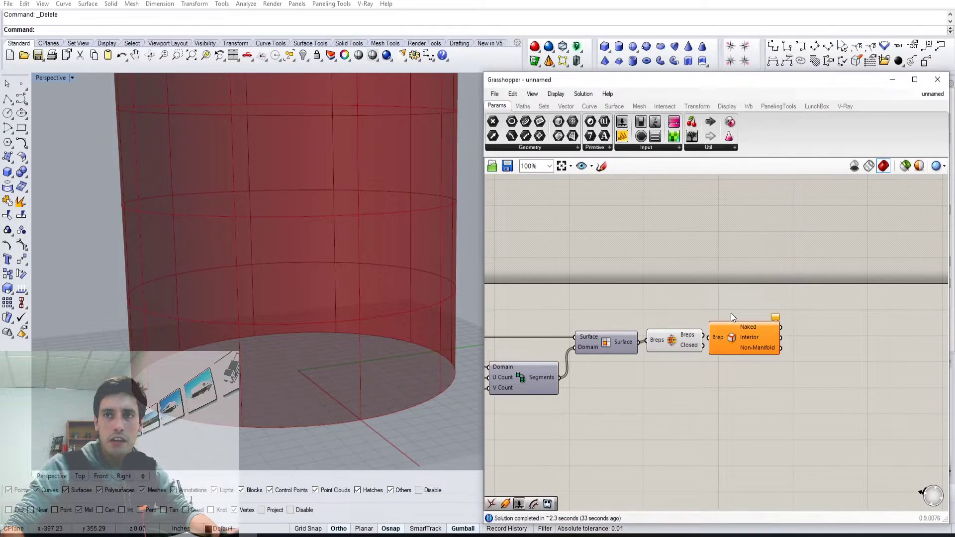
drag(704, 335, 733, 336)
right_drag(797, 336, 742, 338)
click(797, 326)
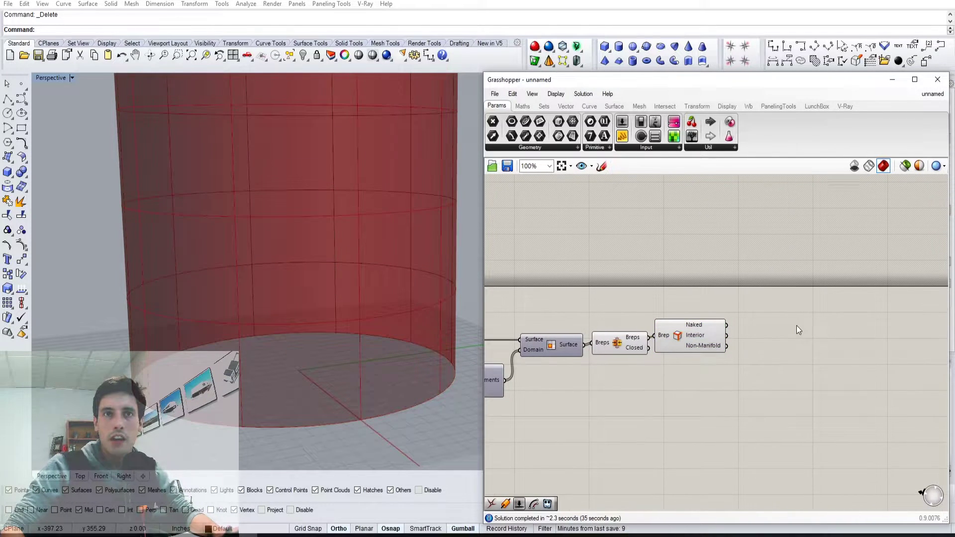
Add a Pipe component and connect both the Naked and Interior outputs of Brep Edges to its Curve input.
mouse_move(698, 327)
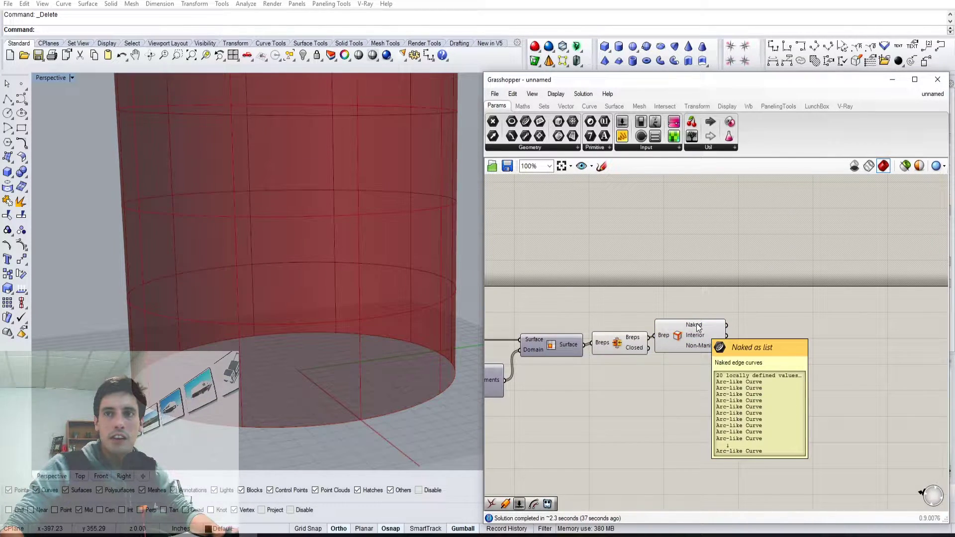
right_drag(568, 323, 680, 290)
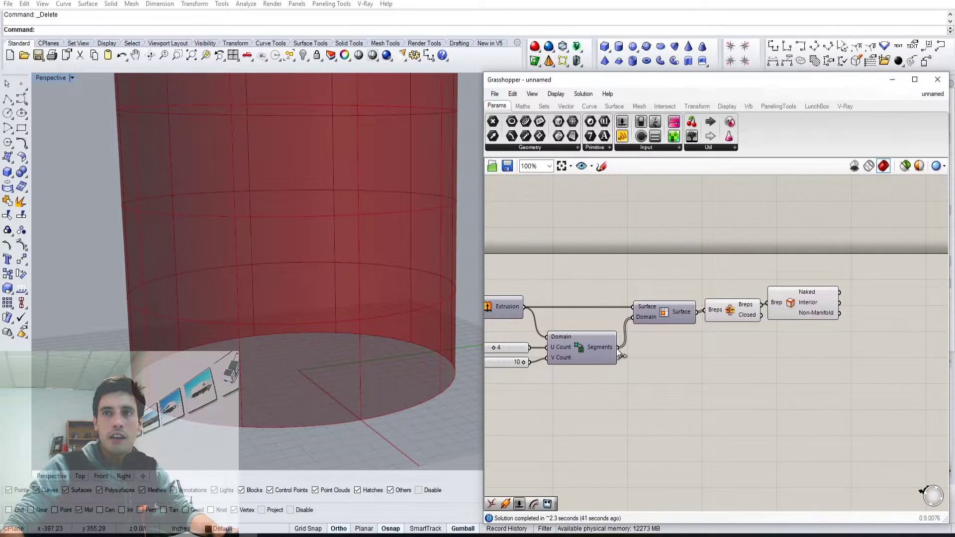
right_drag(770, 351, 641, 360)
double_click(816, 295)
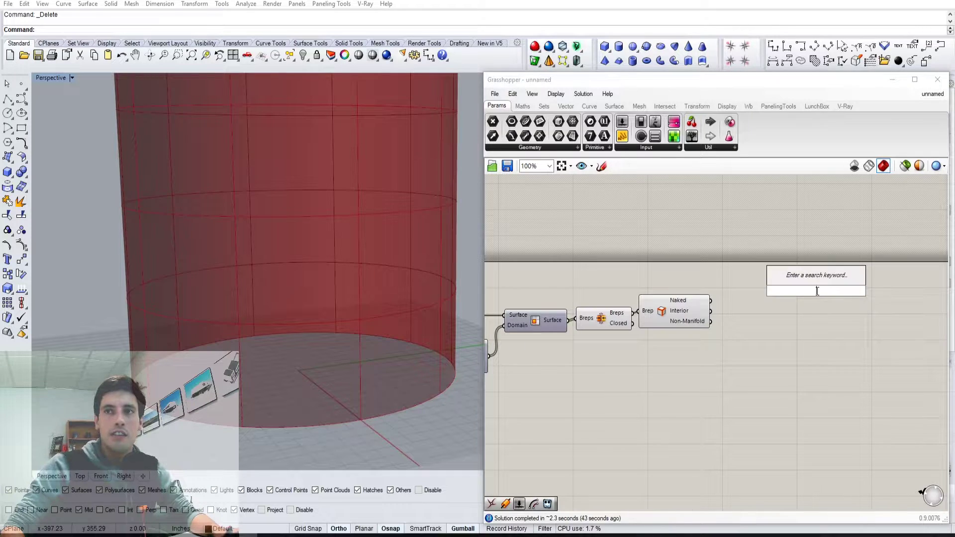
double_click(768, 315)
text(Pipe)
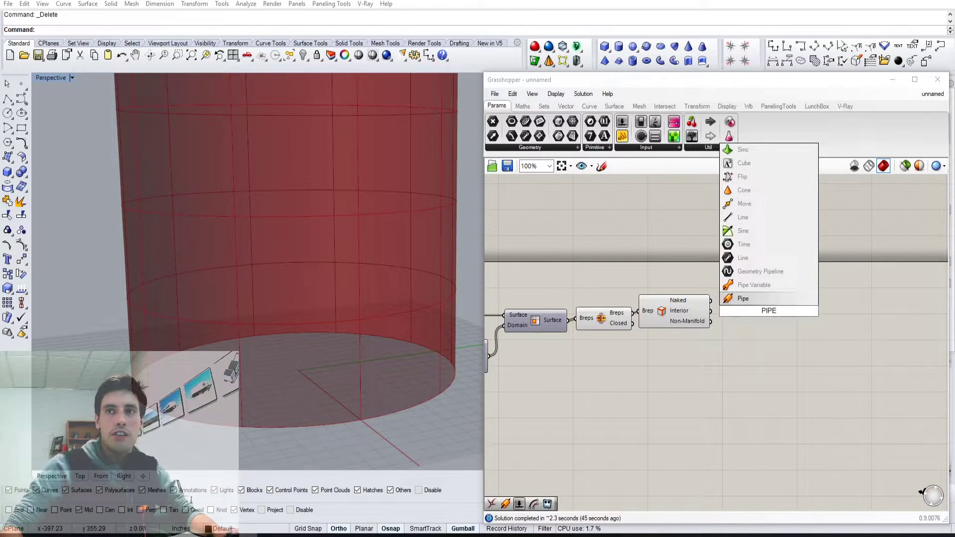
click(750, 300)
drag(750, 300, 768, 307)
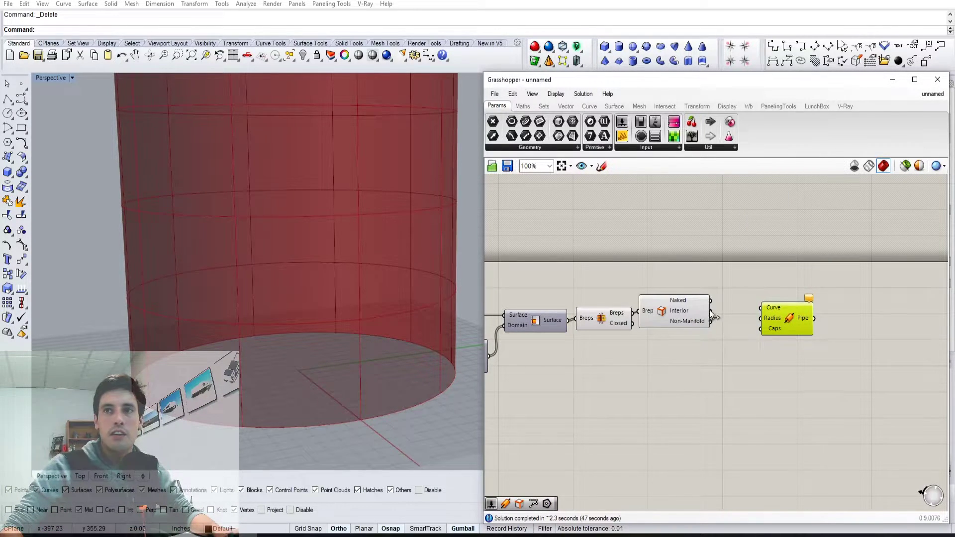
drag(711, 312, 757, 336)
click(774, 359)
Move the Pipe component closer to Brep Edges and review the piped edges around the cylinder.
scroll(778, 321, up, 3)
click(693, 390)
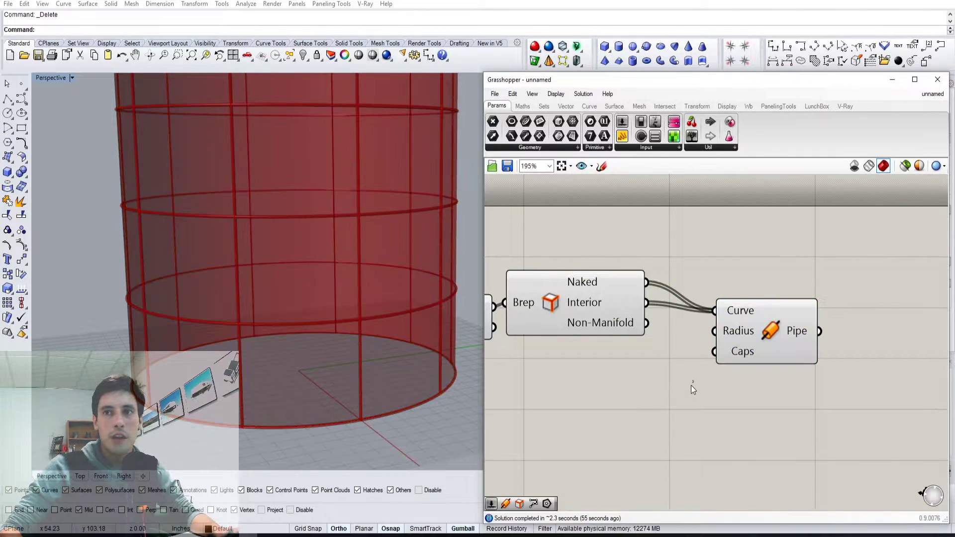
right_click(740, 353)
click(771, 467)
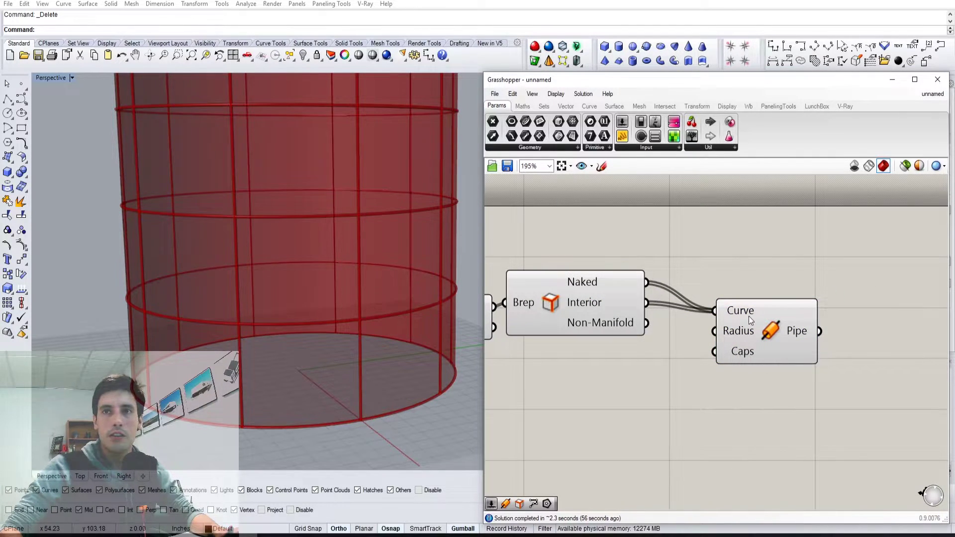
drag(752, 320, 731, 315)
click(685, 390)
scroll(288, 226, down, 3)
scroll(270, 253, up, 2)
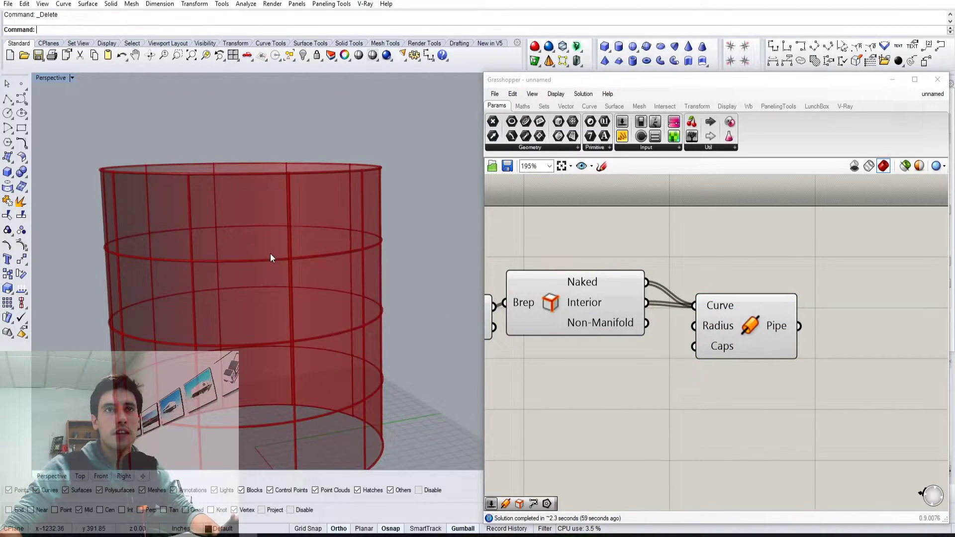
right_drag(270, 253, 287, 202)
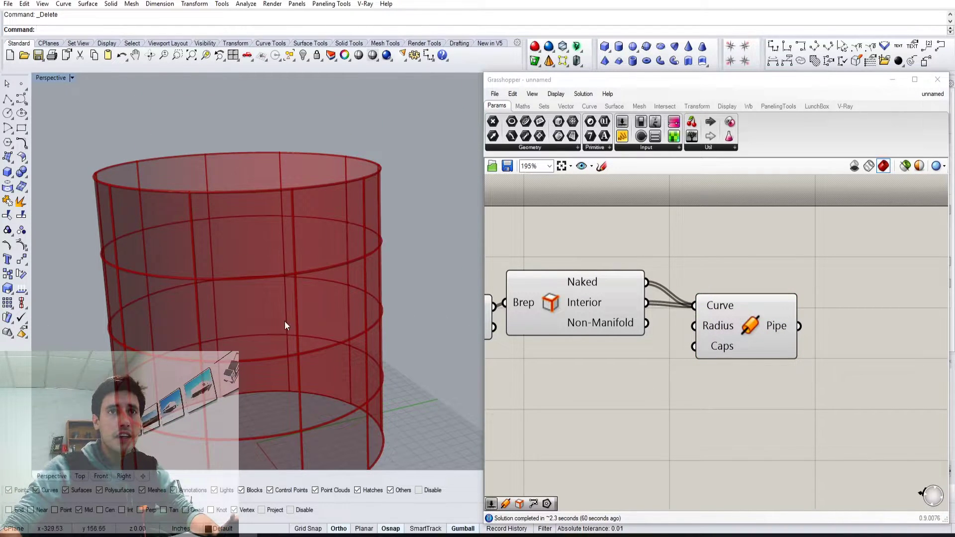
right_drag(355, 258, 325, 204)
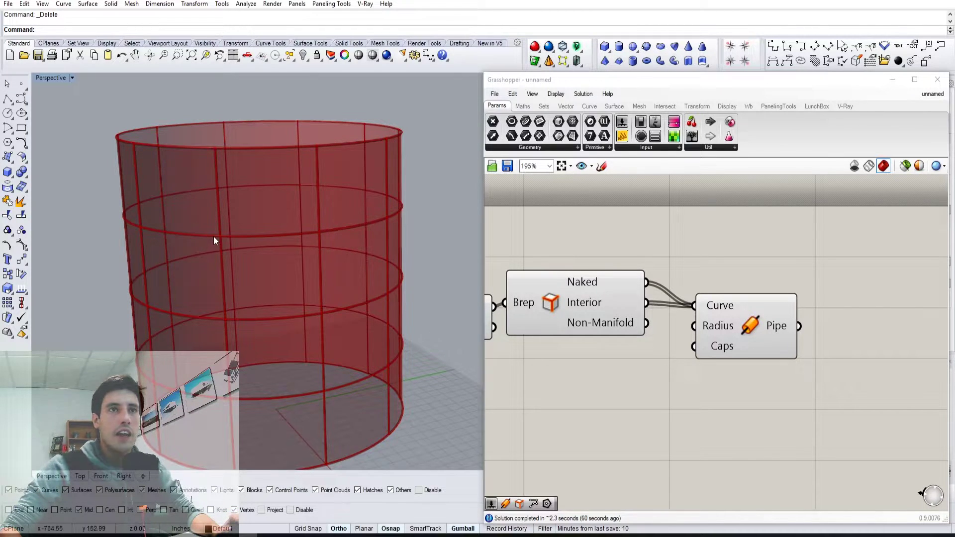
right_drag(214, 237, 246, 196)
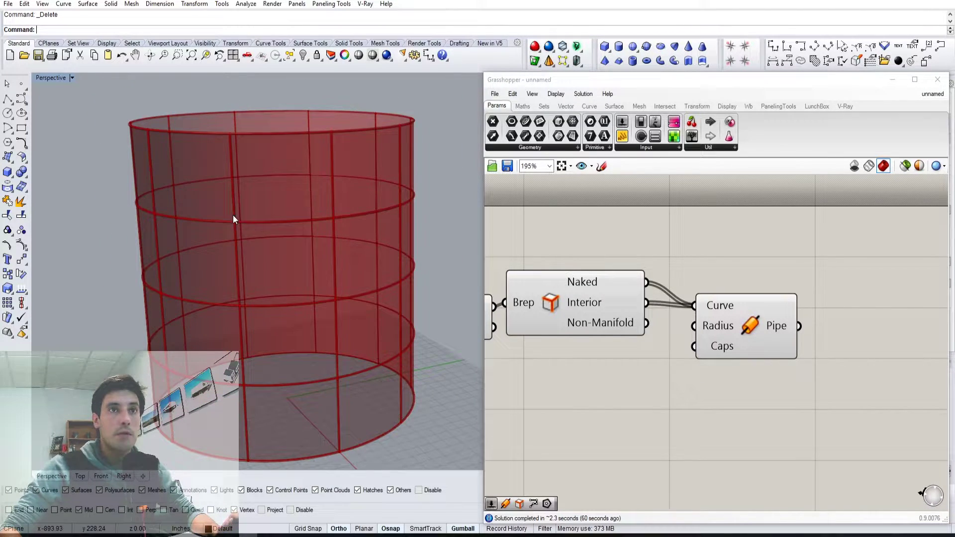
Add a Deconstruct Brep component below Brep Join and connect the Isotrim Surface output to its Brep input.
scroll(589, 348, down, 3)
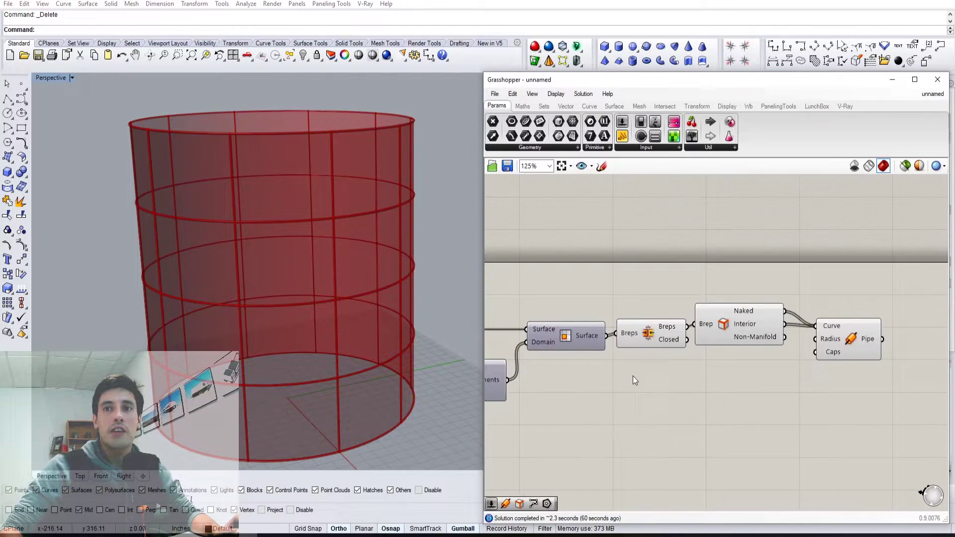
scroll(649, 342, up, 3)
click(716, 374)
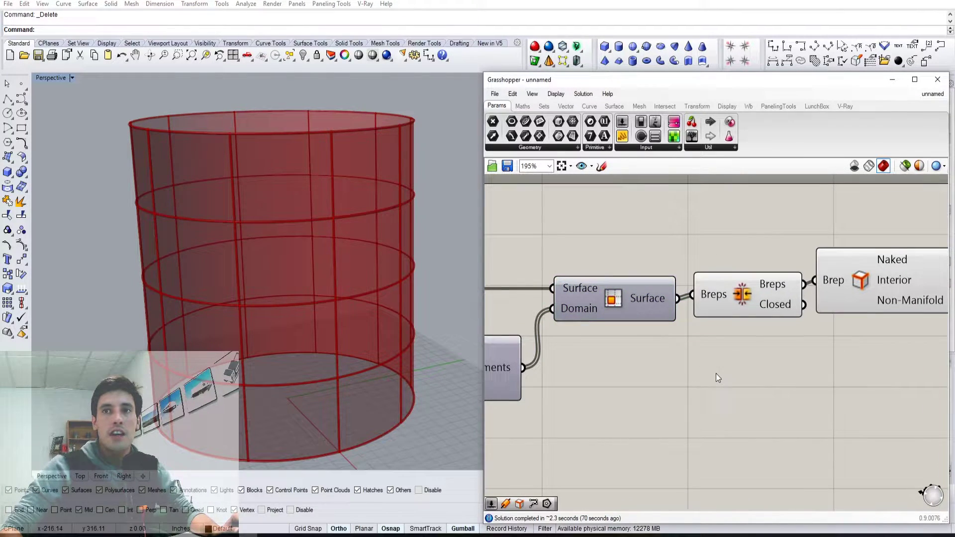
double_click(712, 357)
text(DE)
key(Up)
key(Up)
key(Up)
key(Up)
key(Up)
key(Up)
key(Up)
key(Up)
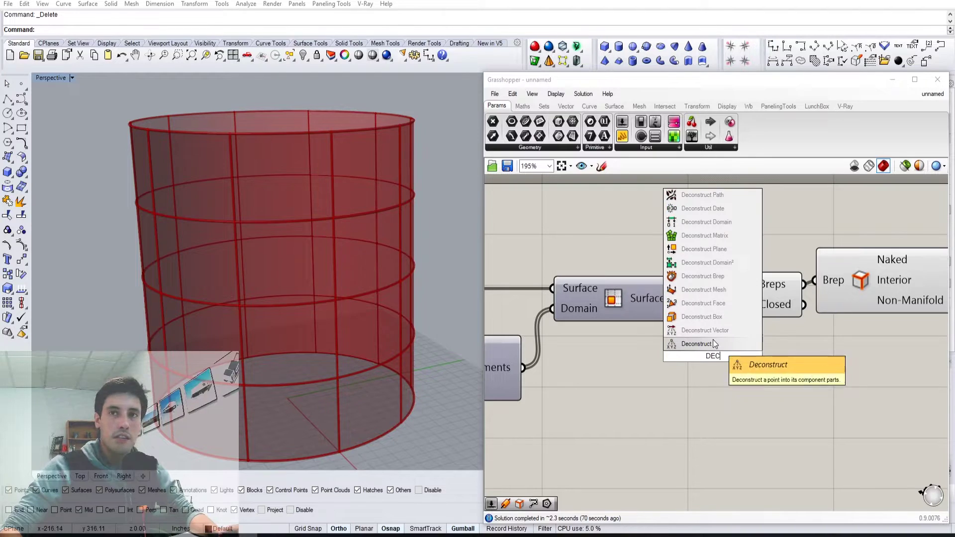
key(Return)
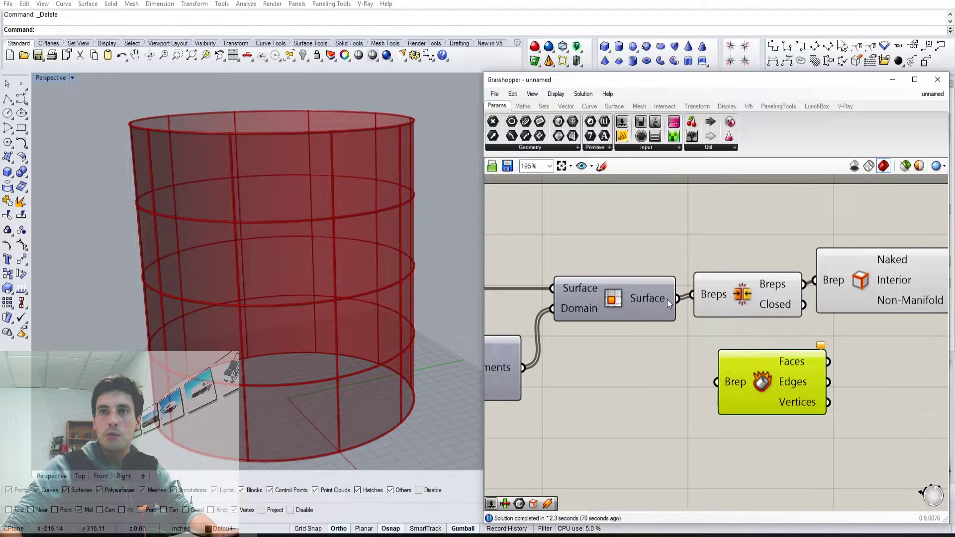
drag(678, 299, 716, 383)
Check the deconstructed edges and vertices on the cylinder, and delete the Deconstruct Brep component.
right_drag(838, 420, 759, 393)
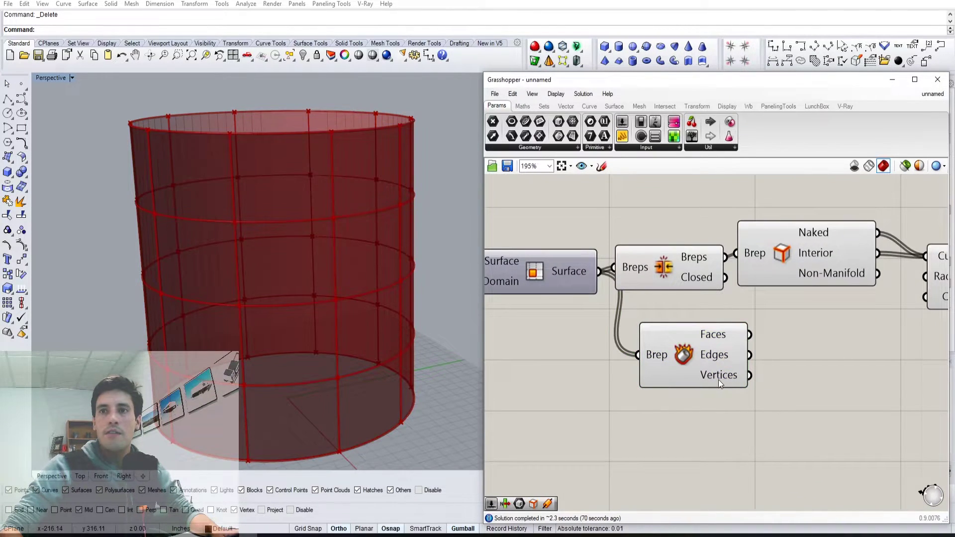
mouse_move(719, 381)
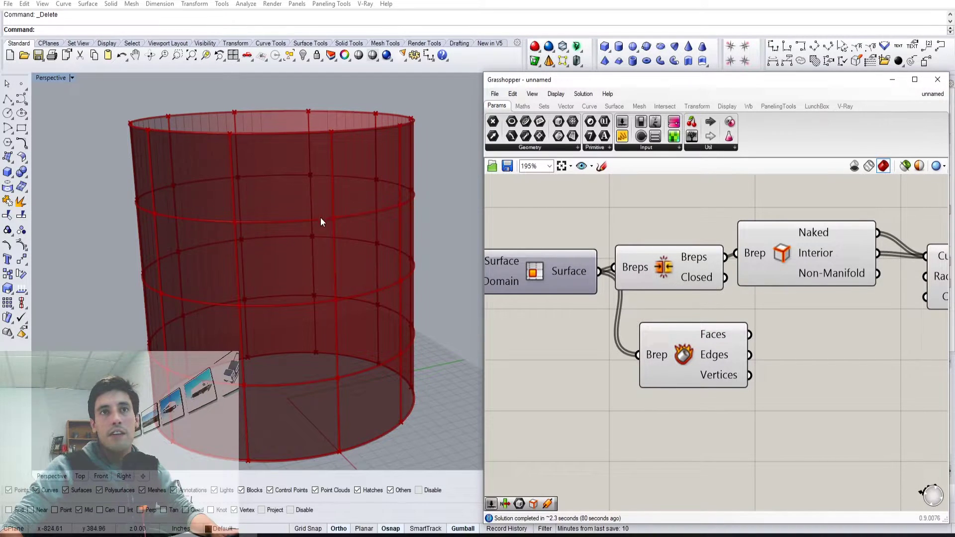
click(697, 365)
scroll(722, 378, down, 3)
key(Delete)
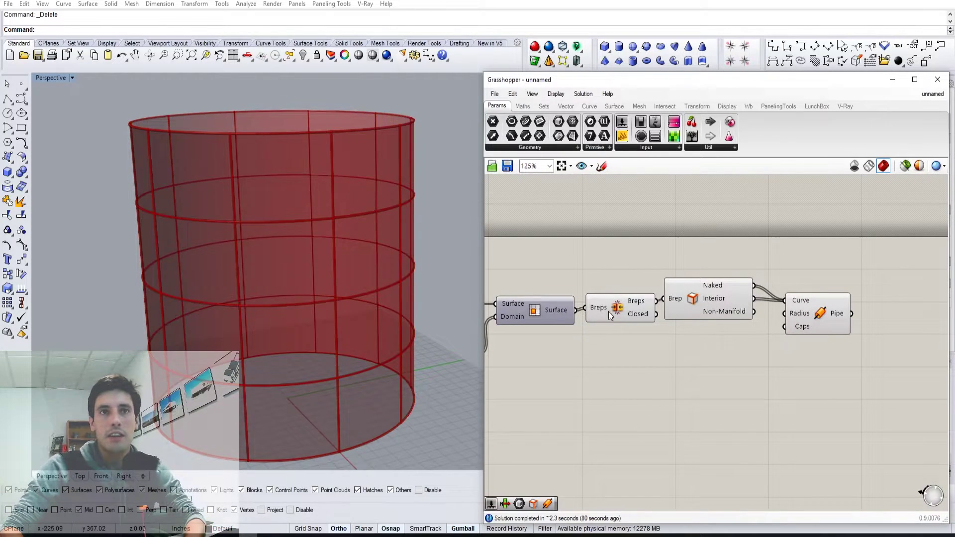
Turn off the preview of the Brep Join and Brep Edges components.
click(609, 311)
click(581, 324)
click(629, 311)
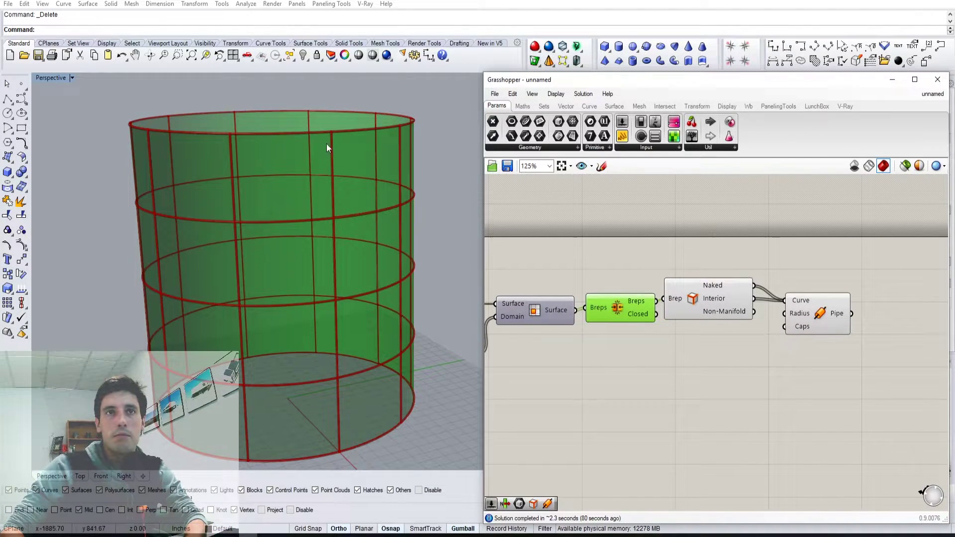
click(715, 337)
drag(732, 350, 631, 252)
middle_click(632, 253)
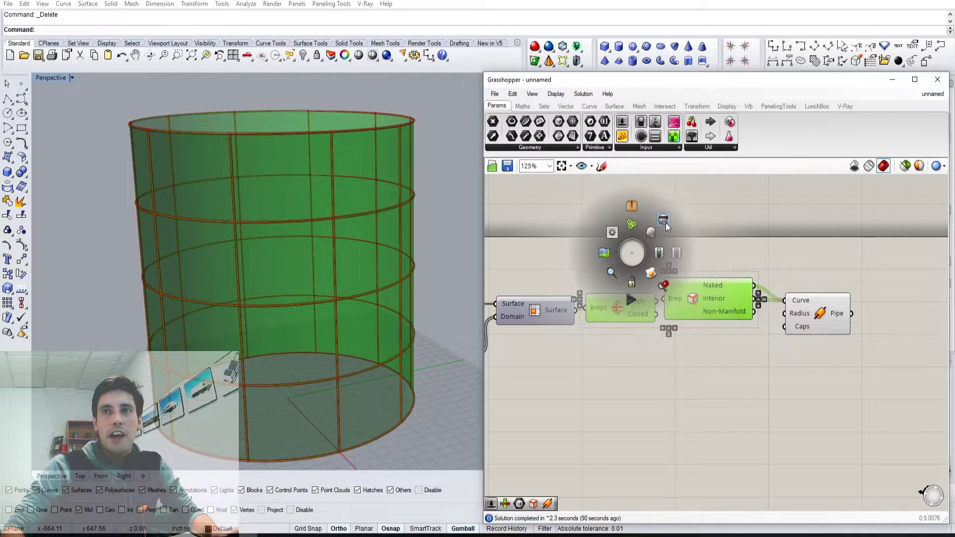
click(664, 219)
click(811, 316)
click(807, 382)
Turn on the preview of the Isotrim component and check its panels on the cylinder.
right_drag(701, 392, 785, 361)
right_click(621, 286)
click(647, 300)
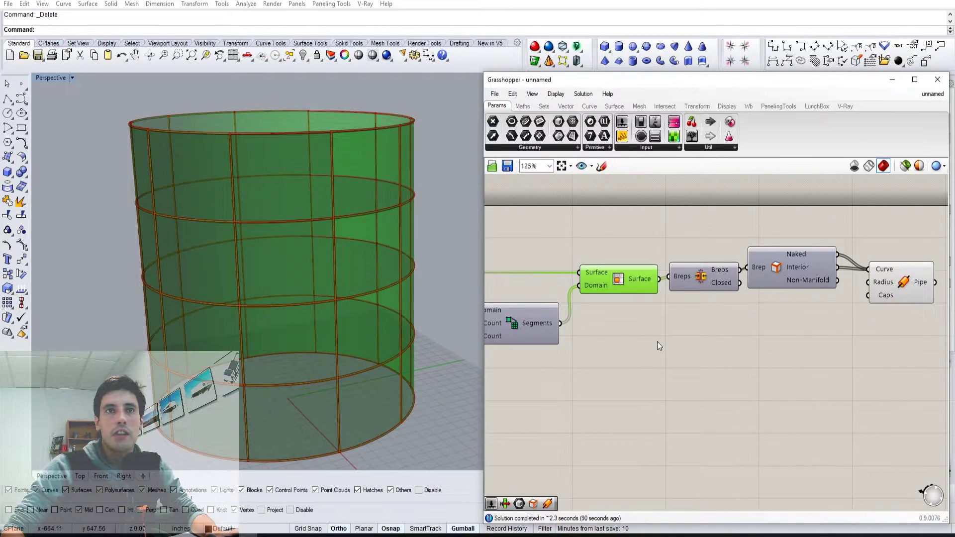
click(658, 342)
right_drag(251, 198, 284, 223)
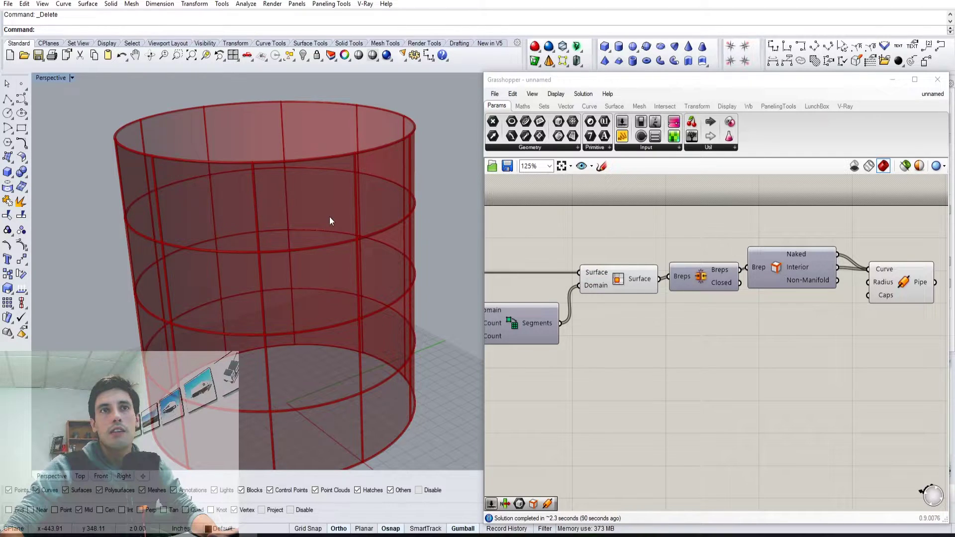
Add an MD Slider, shrink it, and place it below the Isotrim component.
click(718, 371)
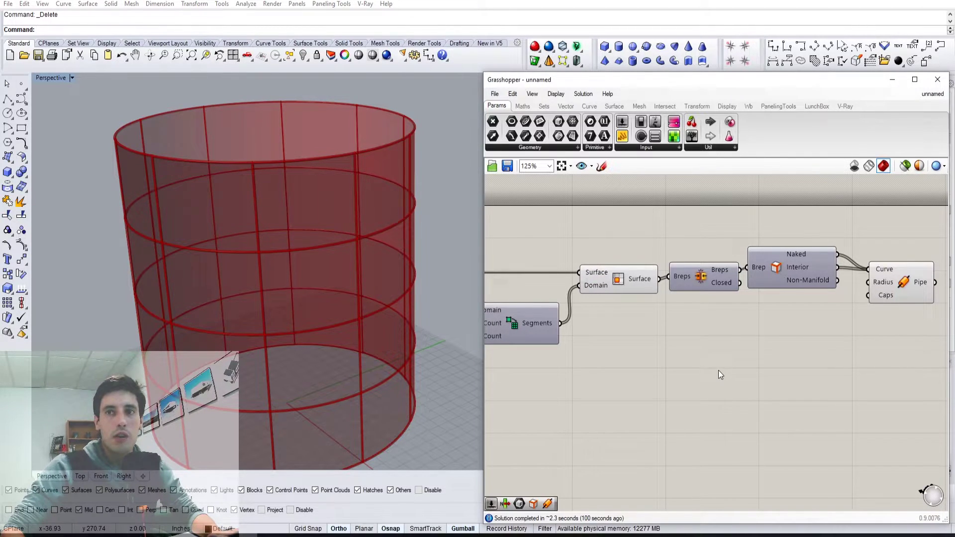
double_click(727, 370)
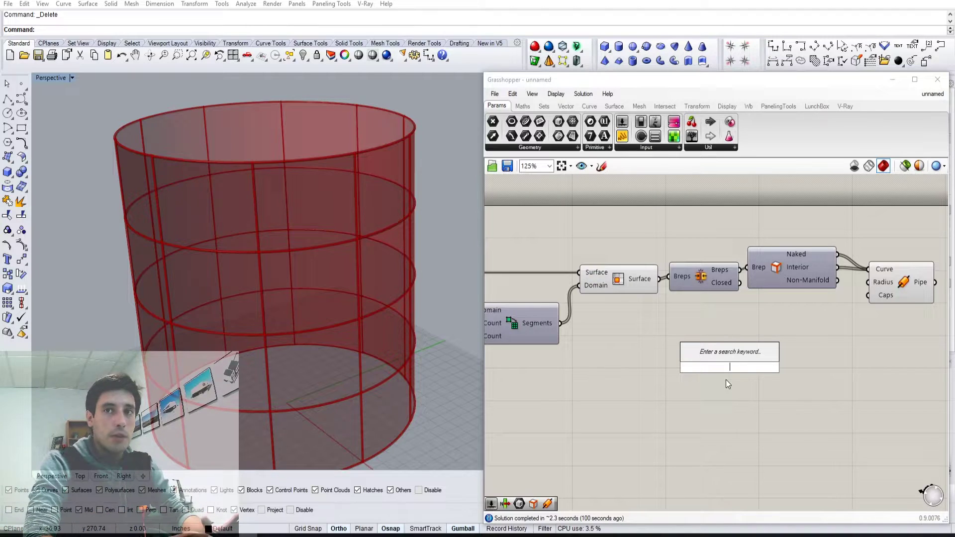
text(MD)
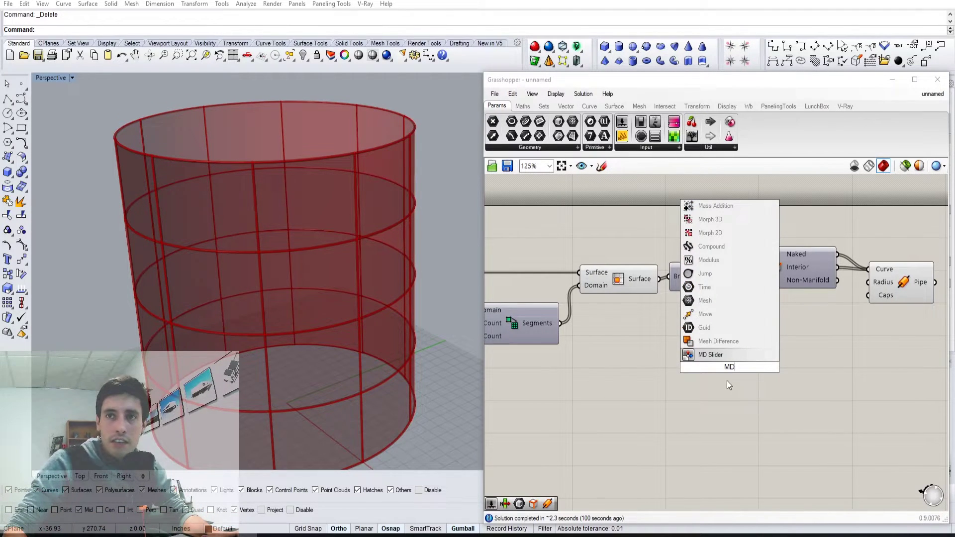
click(706, 355)
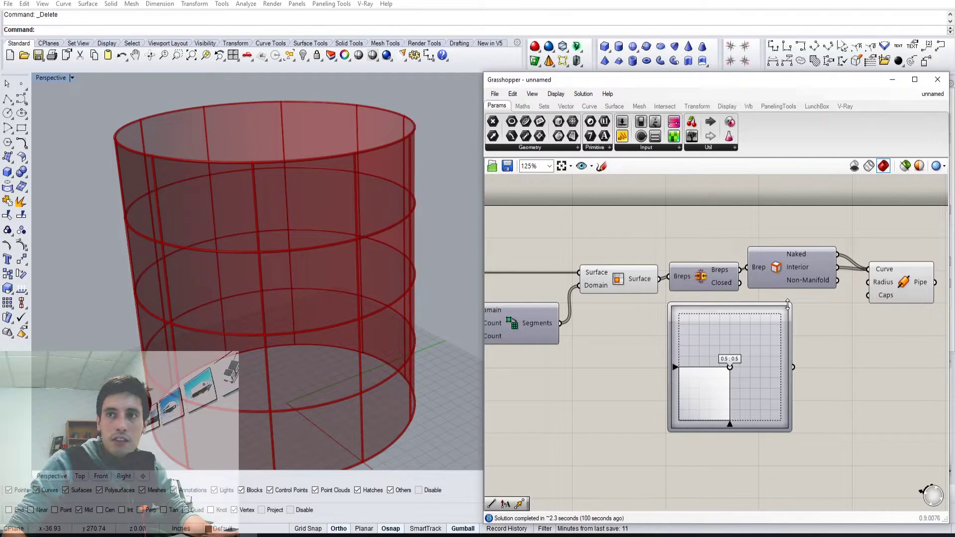
drag(788, 305, 632, 360)
click(681, 343)
Add an Evaluate Surface component beside the MD Slider and connect the Isotrim Surface output to its Surface input.
double_click(719, 360)
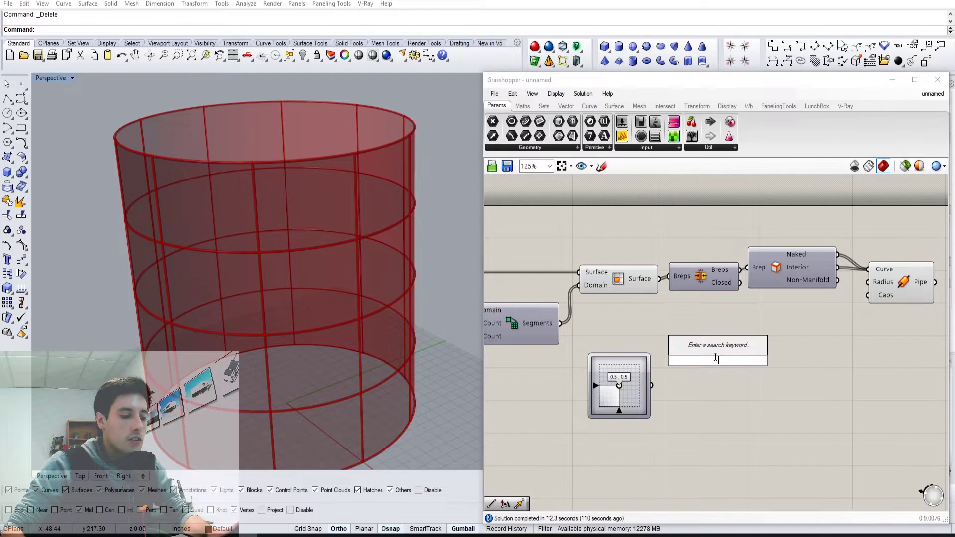
text(EVA)
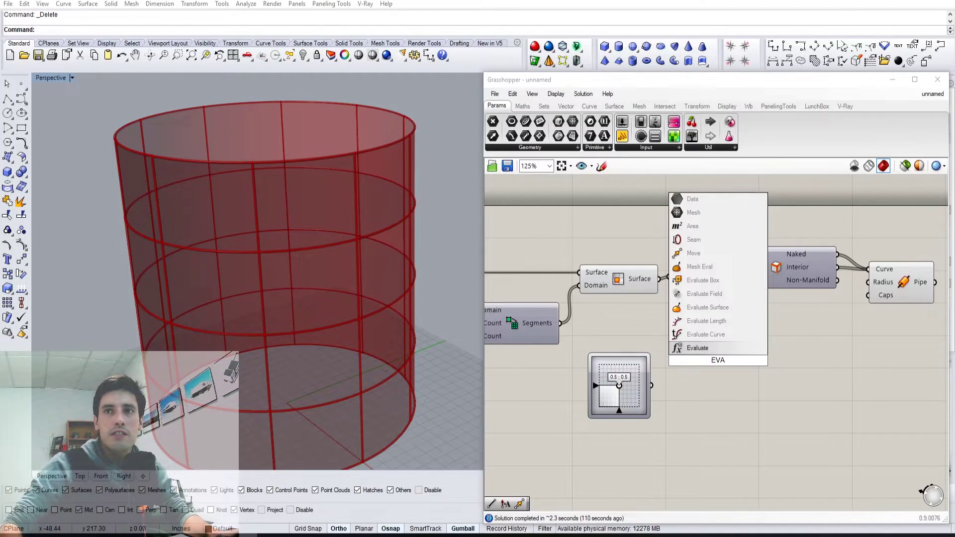
click(708, 308)
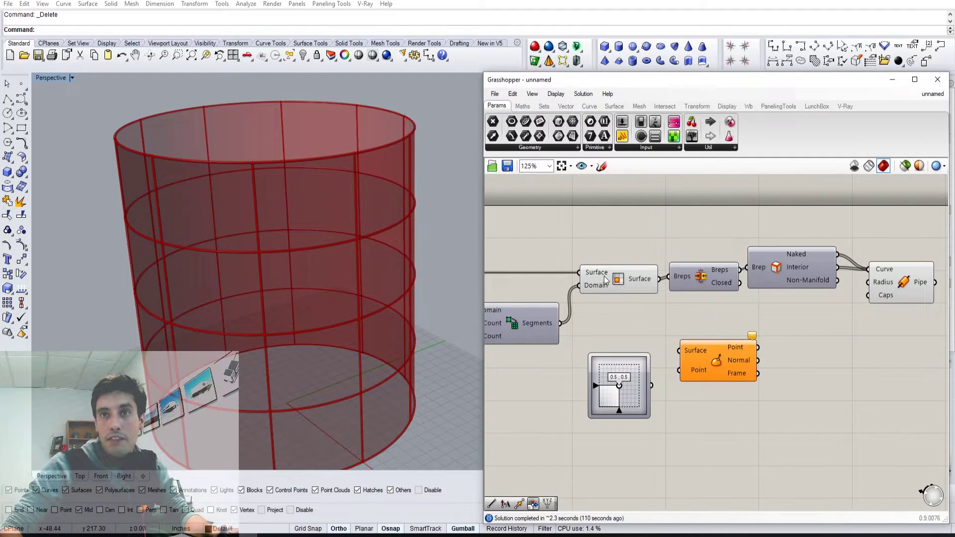
click(619, 279)
drag(660, 280, 730, 359)
Reparameterize the Surface output of the Isotrim component.
right_click(636, 276)
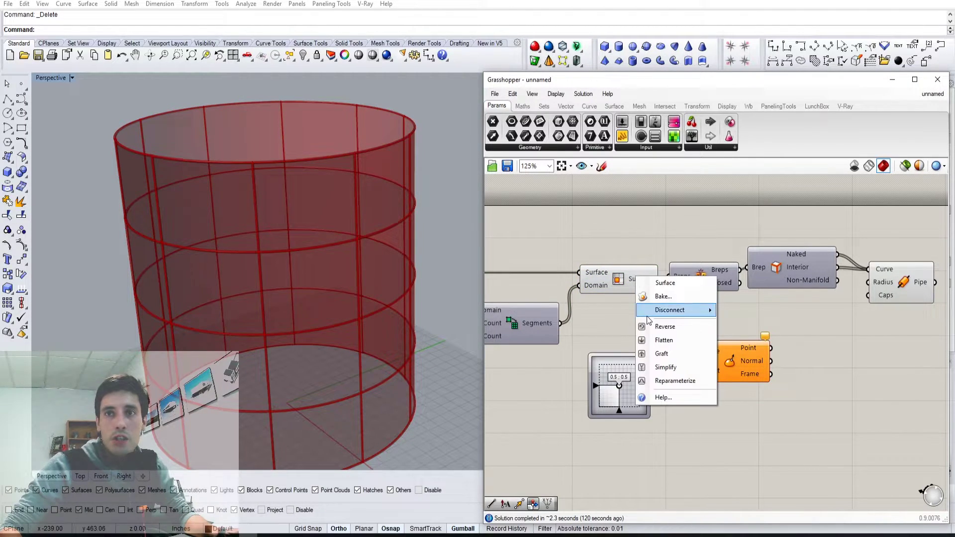
click(637, 245)
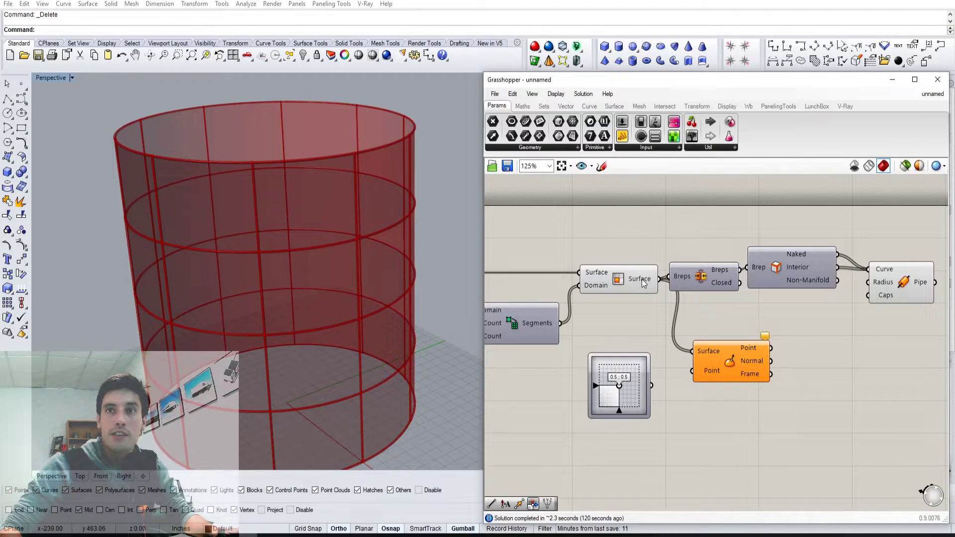
right_click(645, 282)
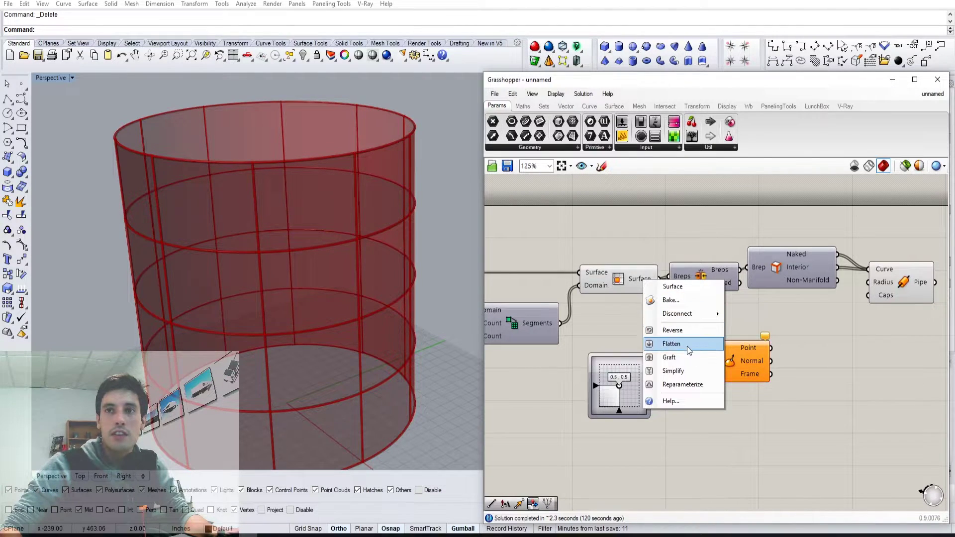
click(692, 387)
drag(716, 364, 719, 362)
click(856, 312)
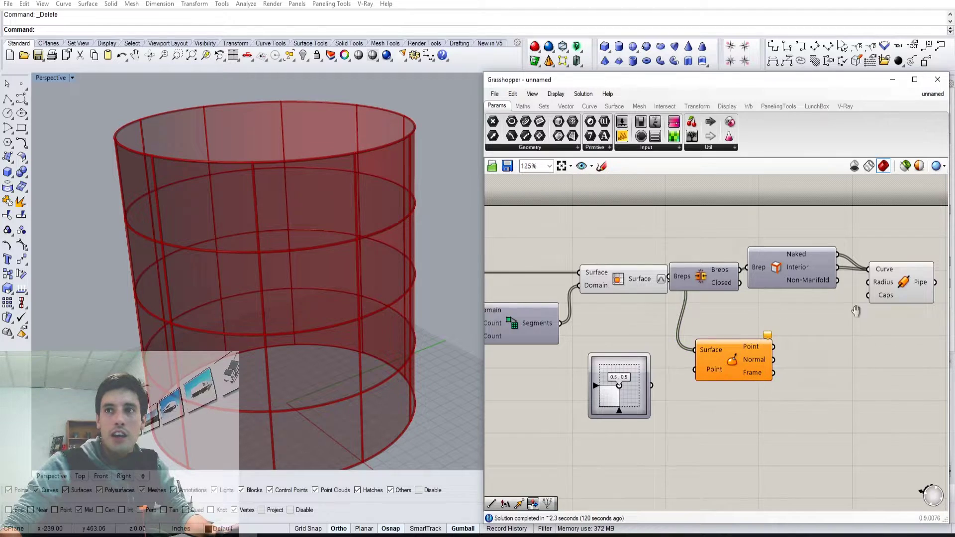
Space out the components after Isotrim, and connect the MD Slider to the Point input of Evaluate Surface.
right_drag(858, 311, 707, 313)
drag(801, 320, 609, 281)
click(625, 384)
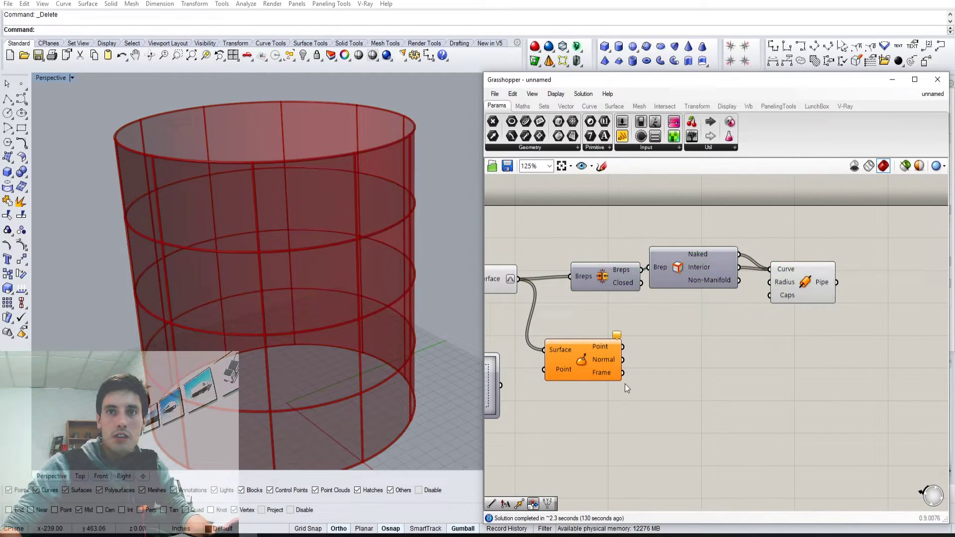
drag(574, 364, 604, 355)
click(573, 396)
right_drag(572, 397, 645, 395)
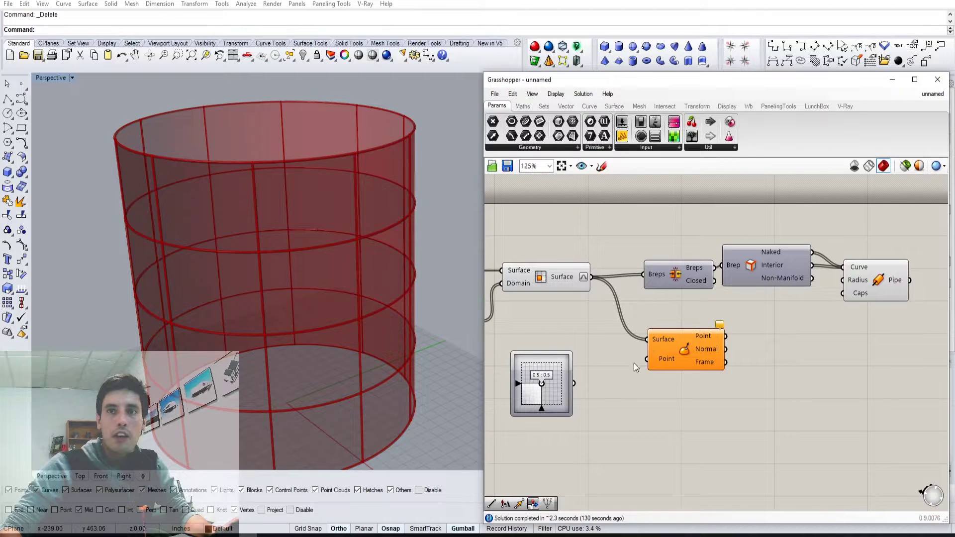
drag(579, 388, 639, 365)
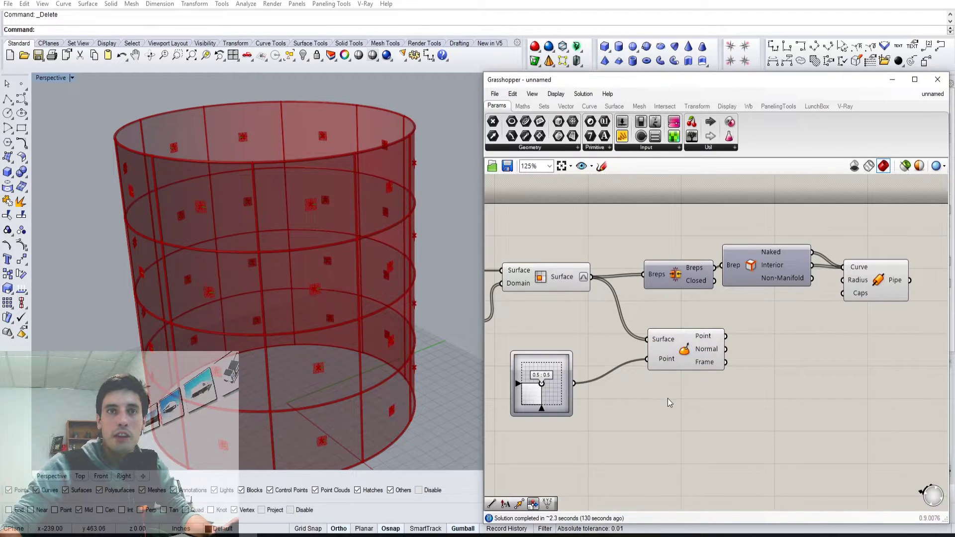
scroll(392, 392, up, 6)
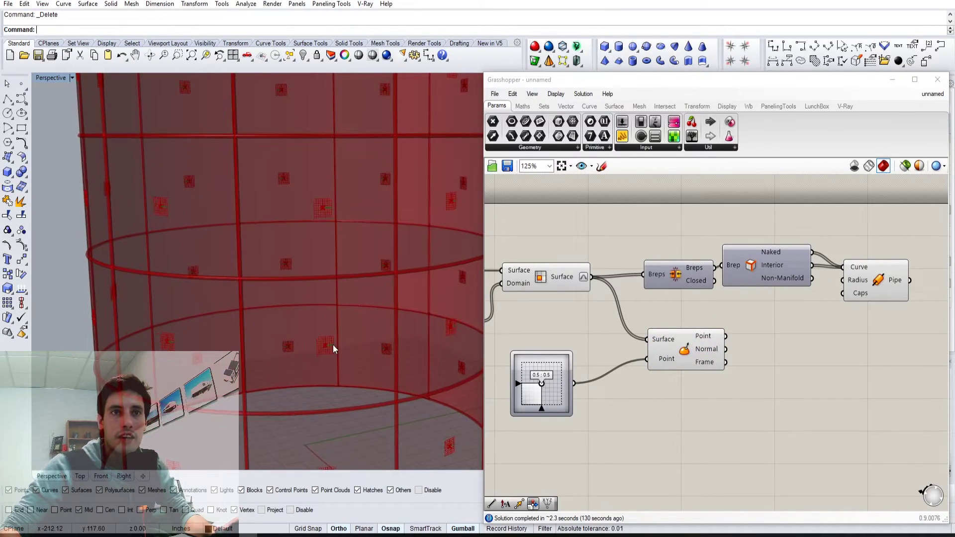
scroll(268, 298, down, 3)
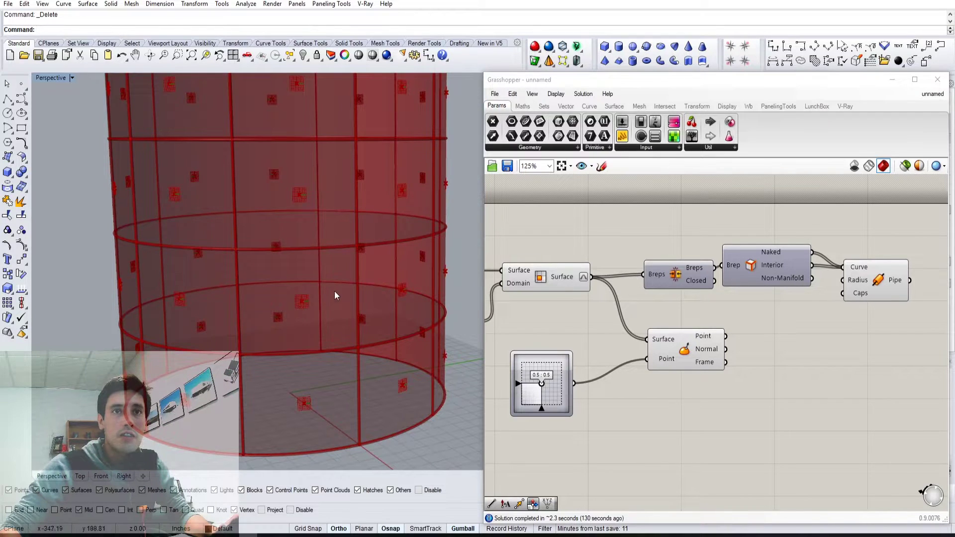
Switch Reparameterize off and back on for the Isotrim Surface output to compare the evaluated points.
right_click(581, 284)
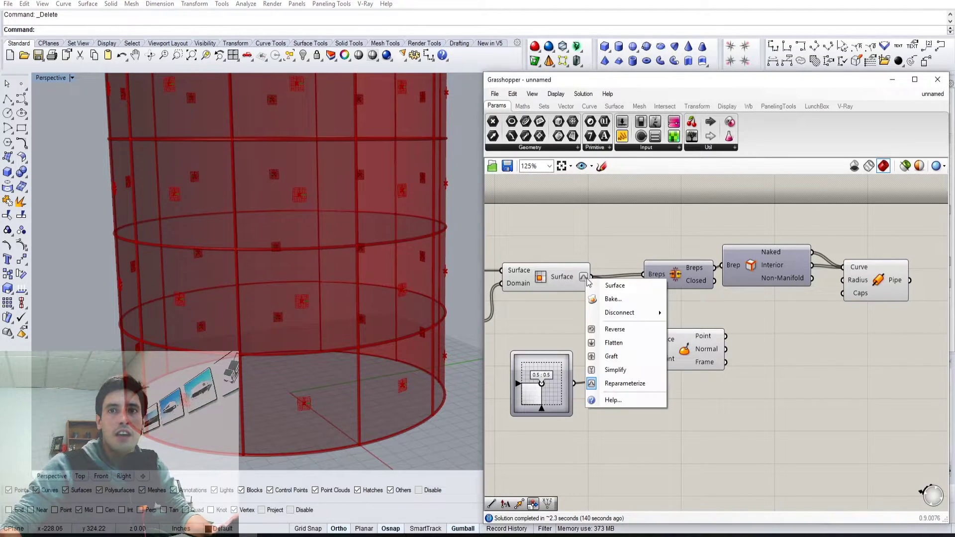
click(620, 381)
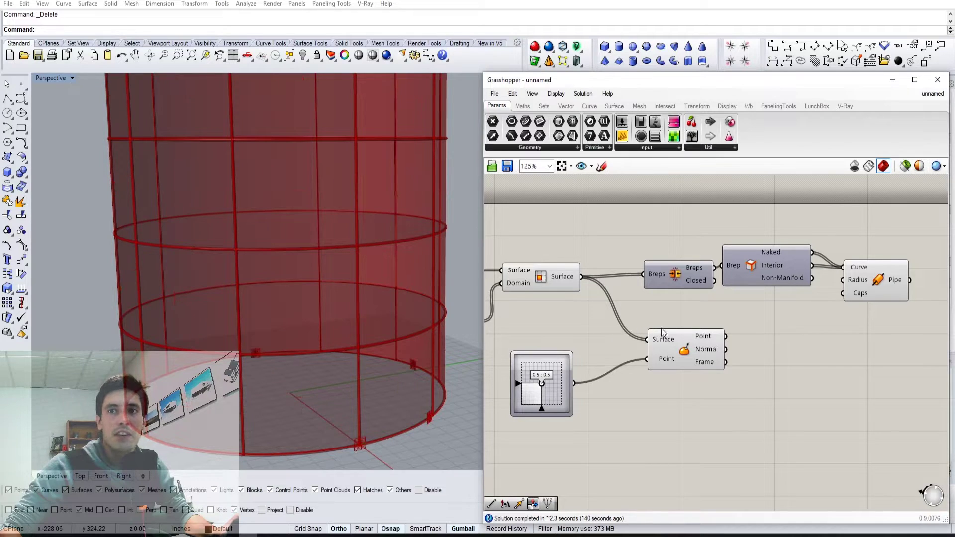
right_click(575, 281)
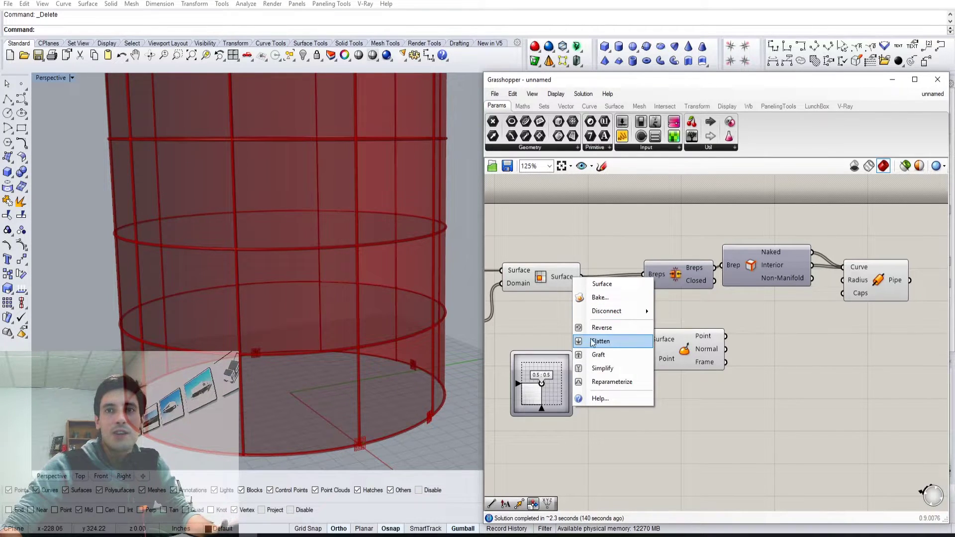
click(616, 380)
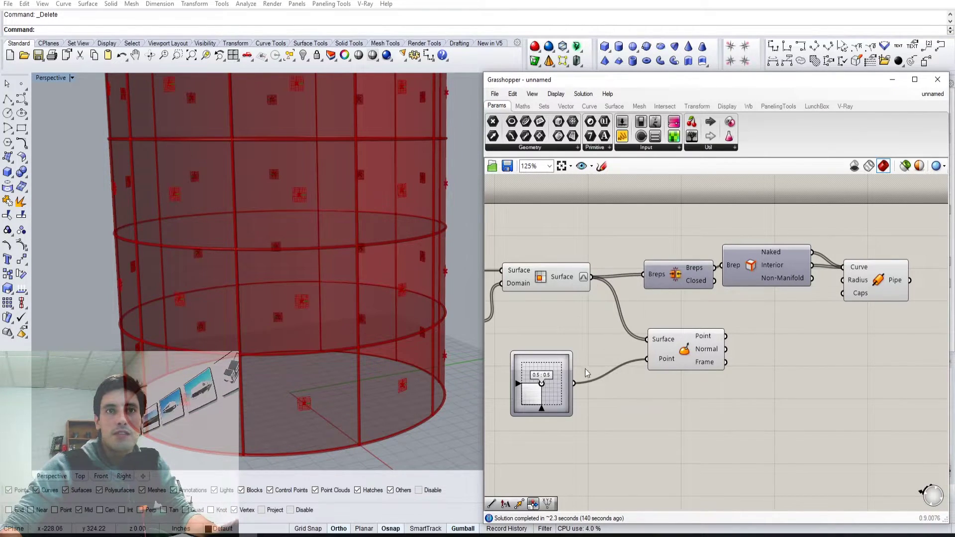
Review the evaluated points on the panels, try moving the MD Slider's point off centre, and undo the move.
scroll(431, 320, down, 3)
click(685, 352)
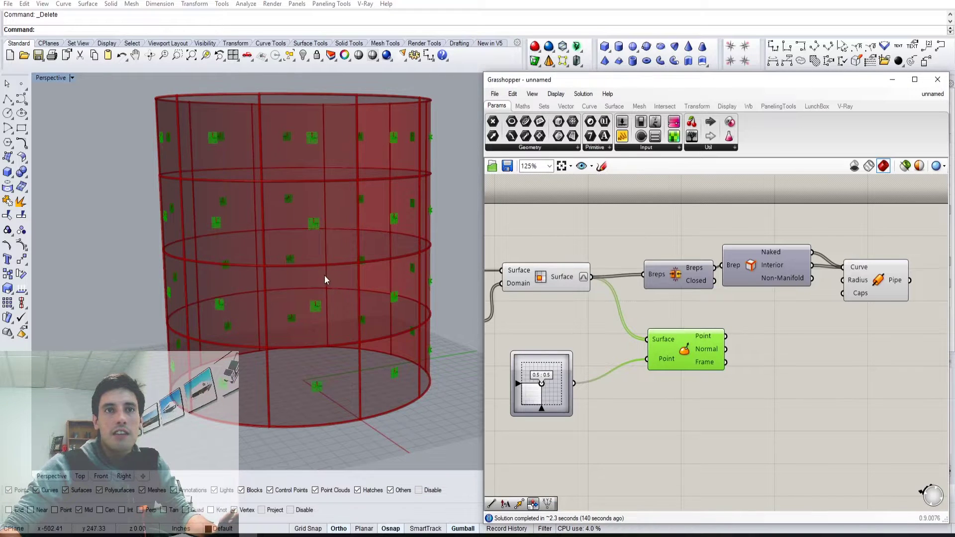
right_drag(324, 278, 347, 242)
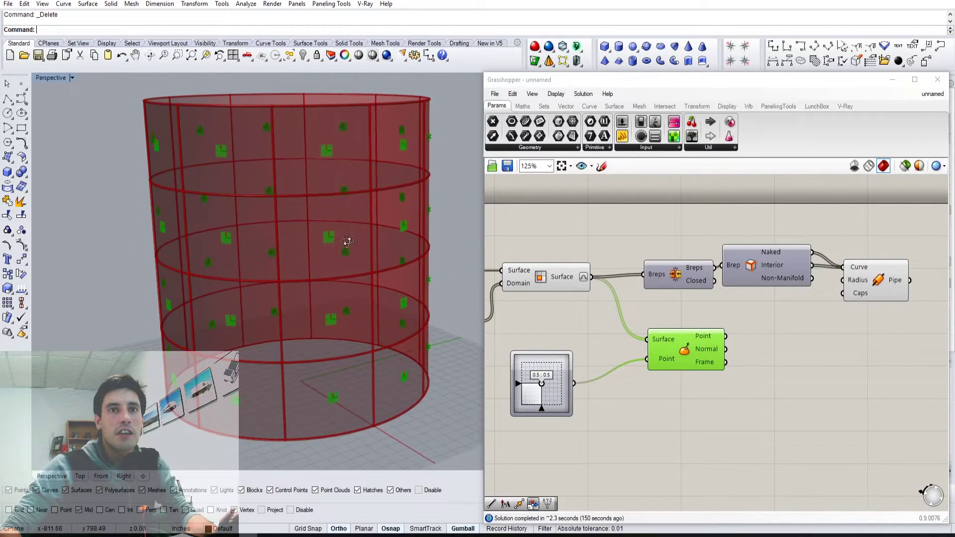
scroll(554, 391, up, 5)
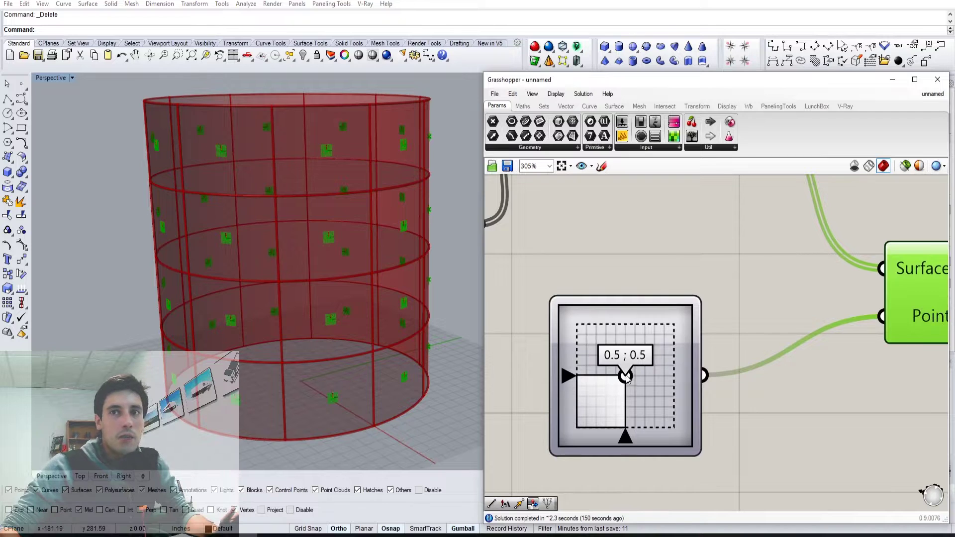
mouse_move(625, 377)
mouse_down()
mouse_move(647, 364)
mouse_move(603, 359)
mouse_move(641, 407)
mouse_move(650, 361)
mouse_move(626, 371)
mouse_move(631, 383)
mouse_up()
key(ctrl+z)
click(780, 298)
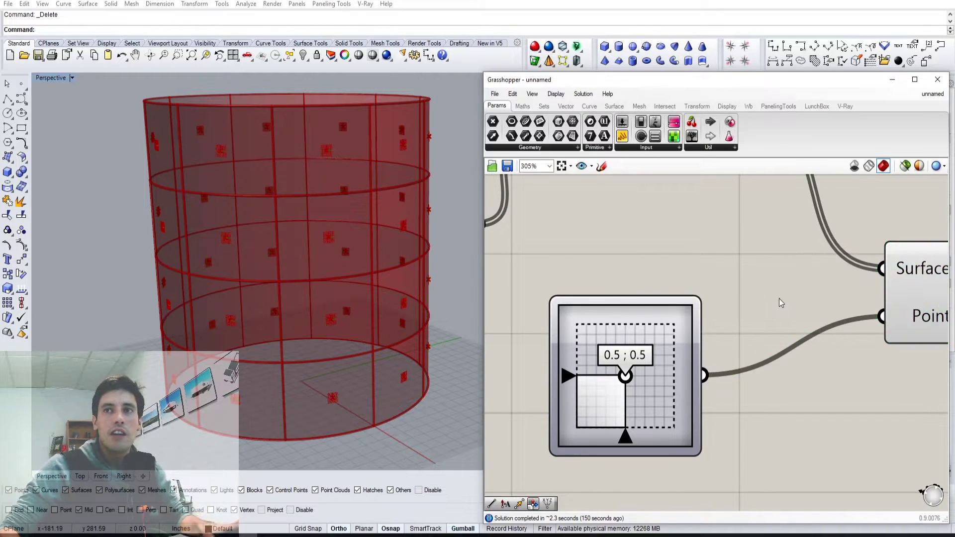
Add a Deconstruct Brep component below Evaluate Surface and connect the Isotrim Surface output to its Brep input.
scroll(805, 310, down, 1)
right_drag(805, 310, 646, 310)
scroll(694, 375, down, 1)
right_drag(695, 375, 619, 393)
scroll(697, 386, down, 3)
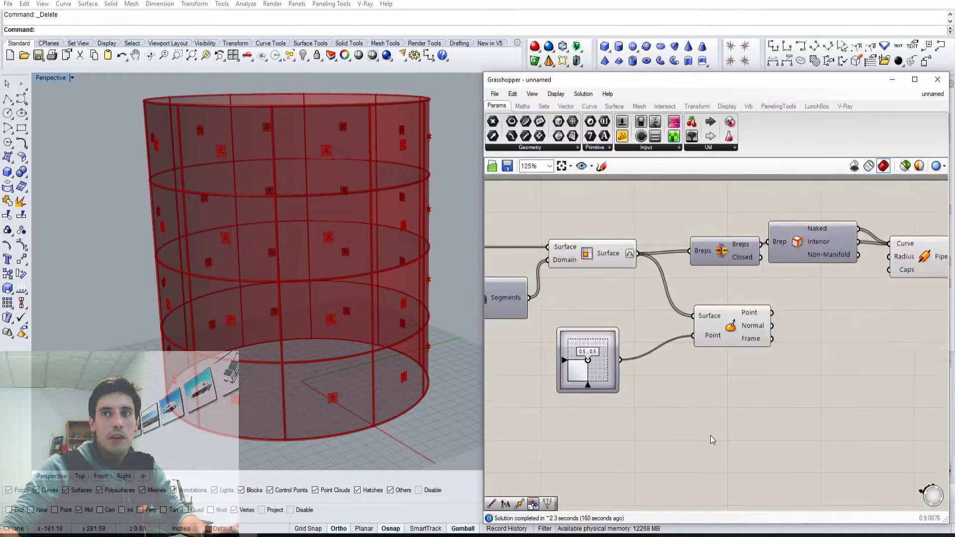
right_drag(710, 440, 762, 375)
double_click(762, 372)
text(DEC)
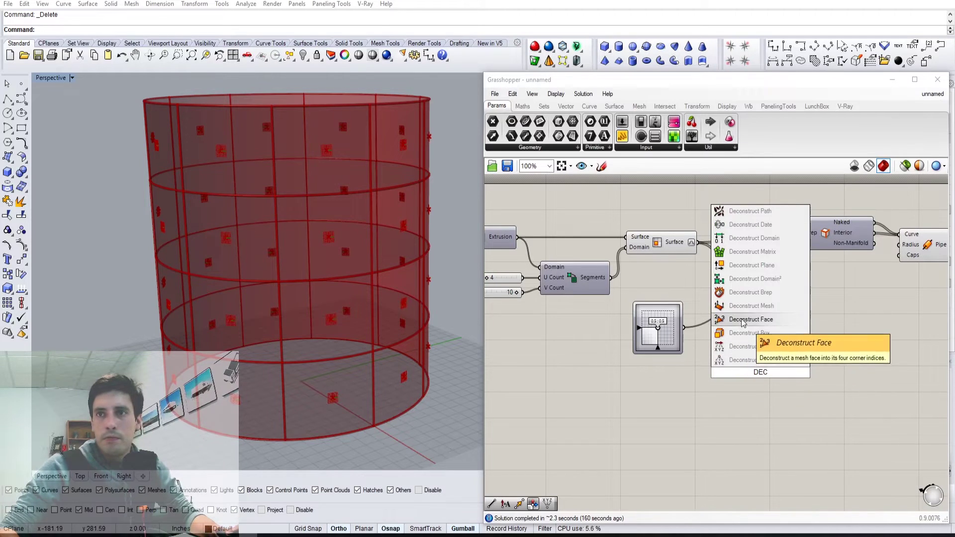
click(750, 293)
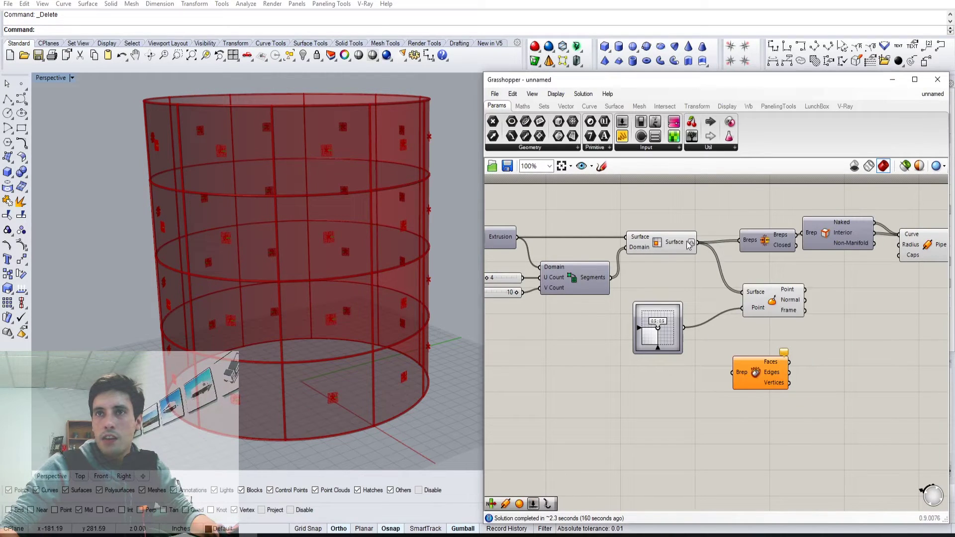
drag(702, 248, 764, 362)
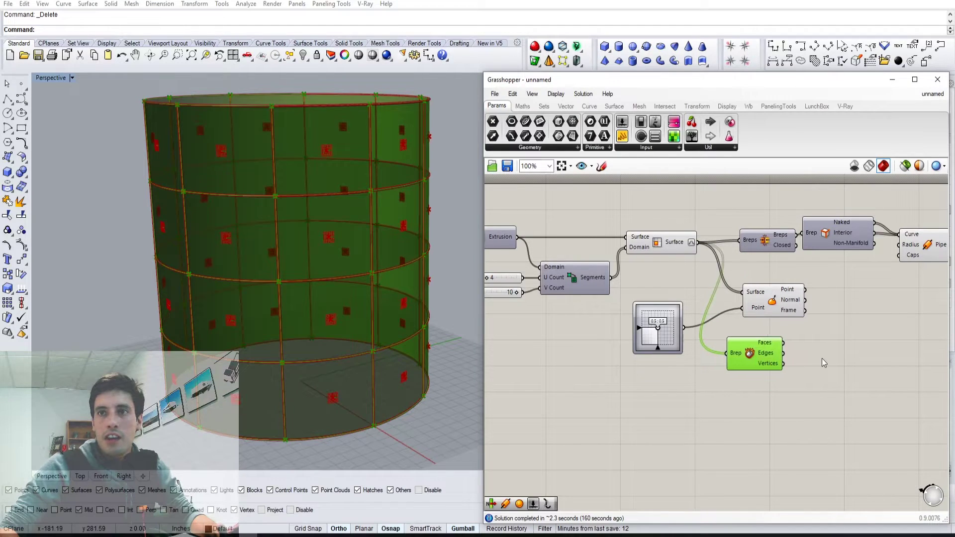
Add a Line component with start and end points beside Deconstruct Brep, leaving room for wires between them.
double_click(822, 359)
text(line)
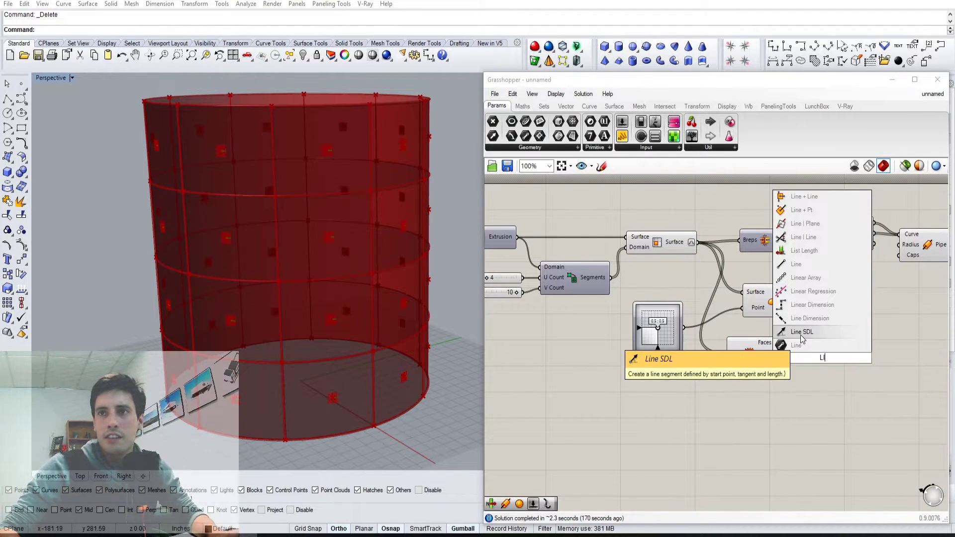
key(Return)
scroll(808, 353, up, 1)
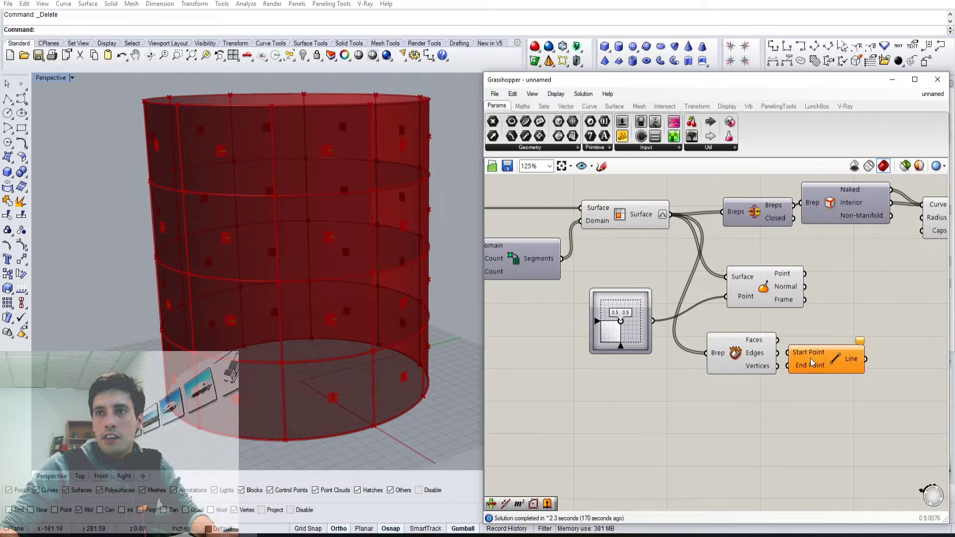
click(780, 372)
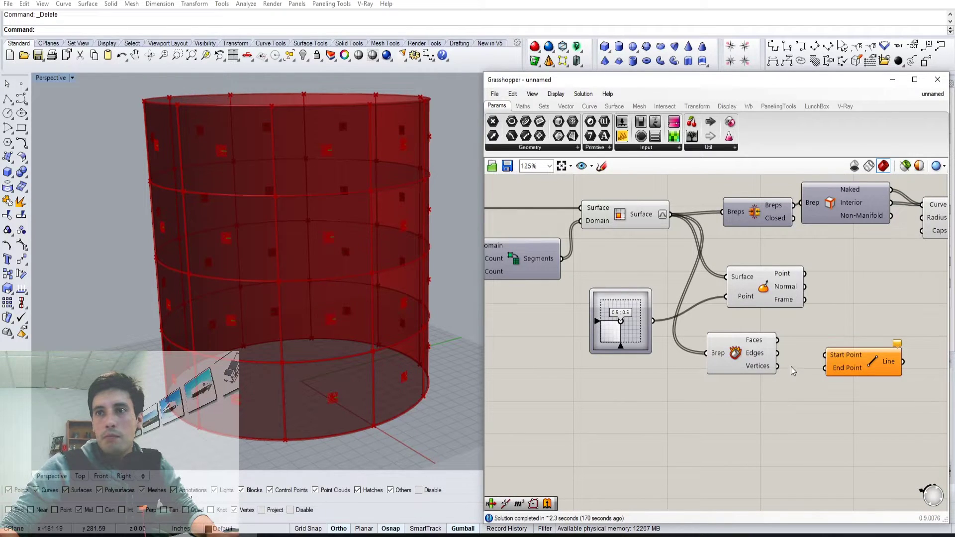
Connect the Deconstruct Brep Vertices output to the Line's End Point and the Evaluate Surface Point output to its Start Point.
drag(799, 377, 825, 368)
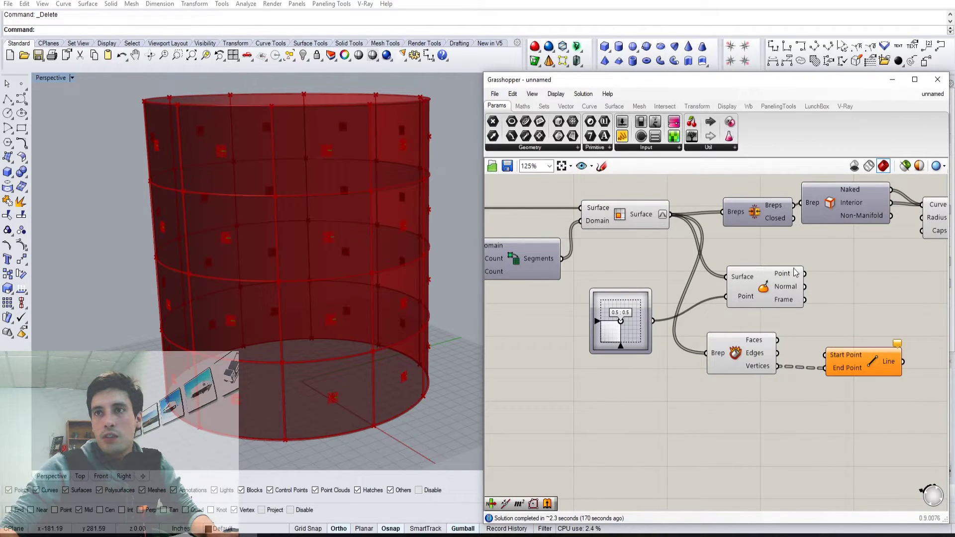
drag(804, 274, 874, 368)
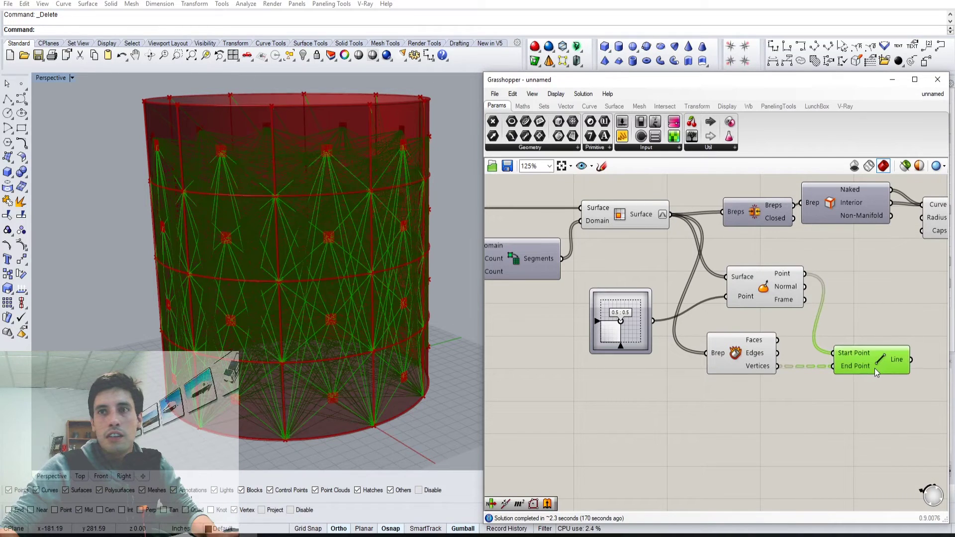
Try Flatten on the Line component's Start Point input, and switch that input to Graft.
right_click(854, 355)
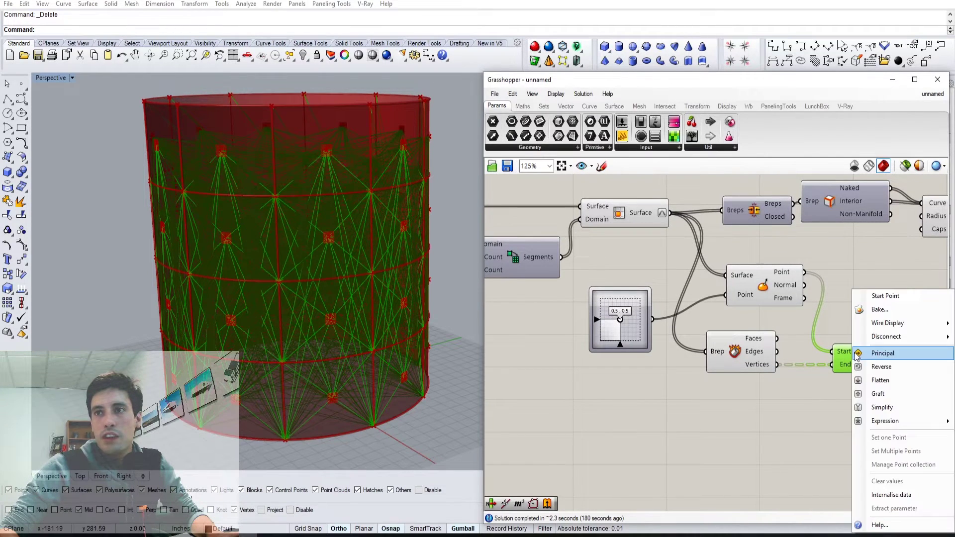
click(879, 381)
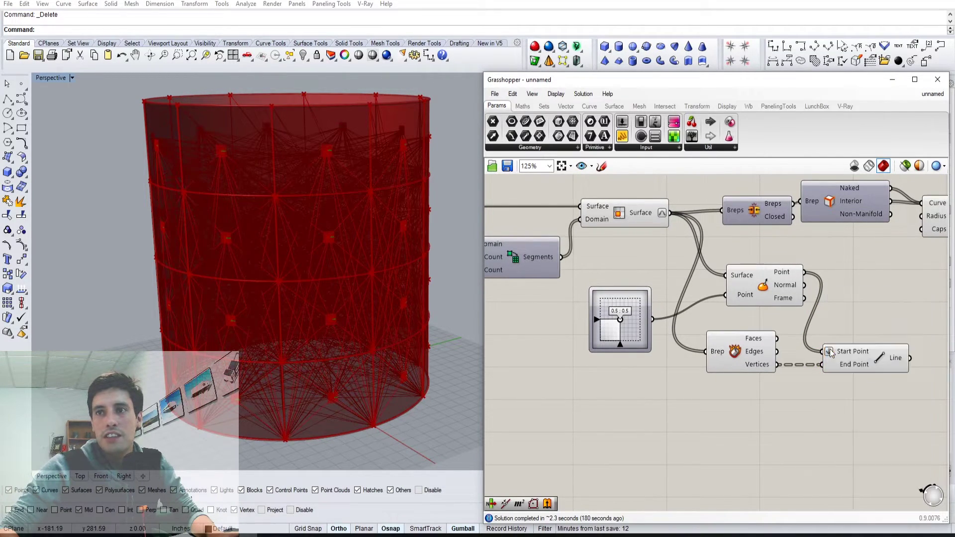
right_click(836, 355)
click(861, 394)
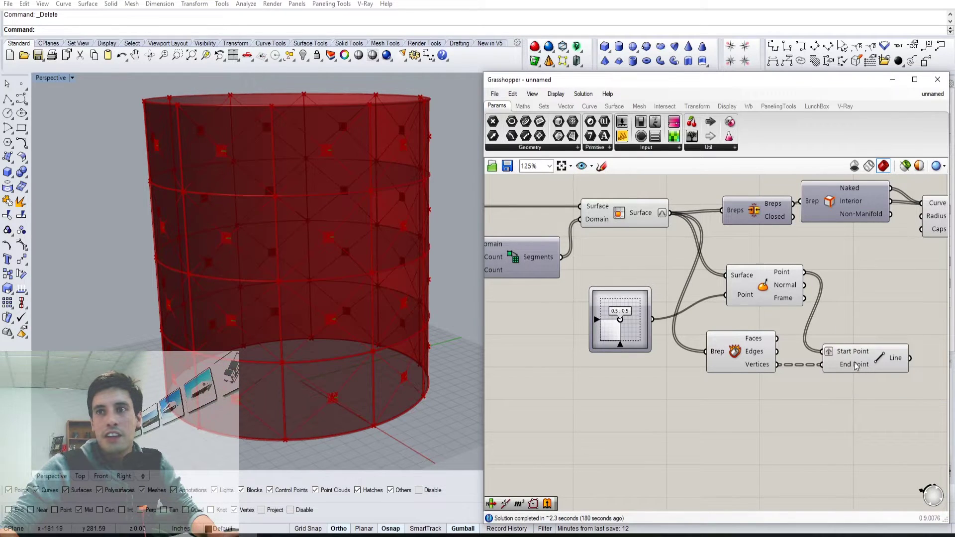
click(849, 406)
Turn off the preview of the Deconstruct Brep component.
drag(802, 412, 752, 274)
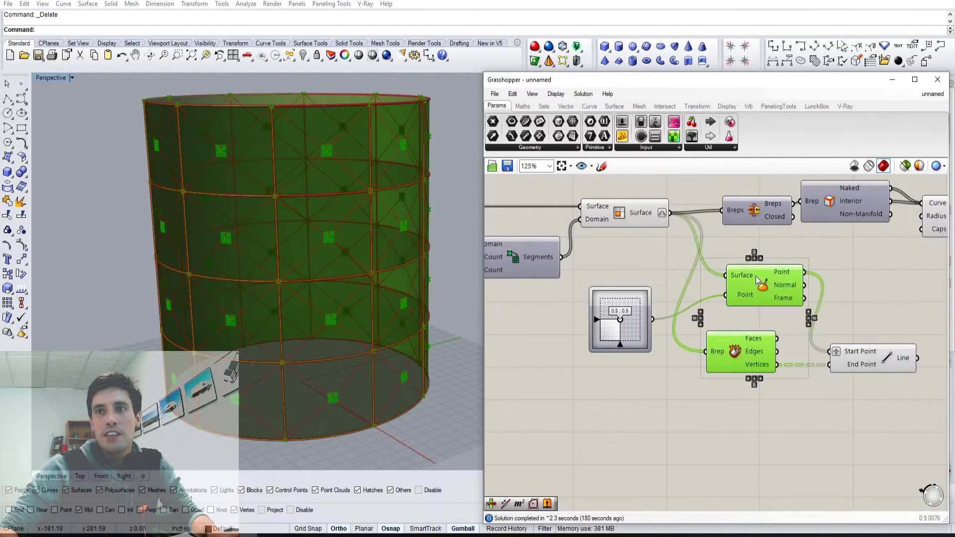
middle_click(755, 277)
click(748, 242)
click(738, 340)
middle_click(740, 340)
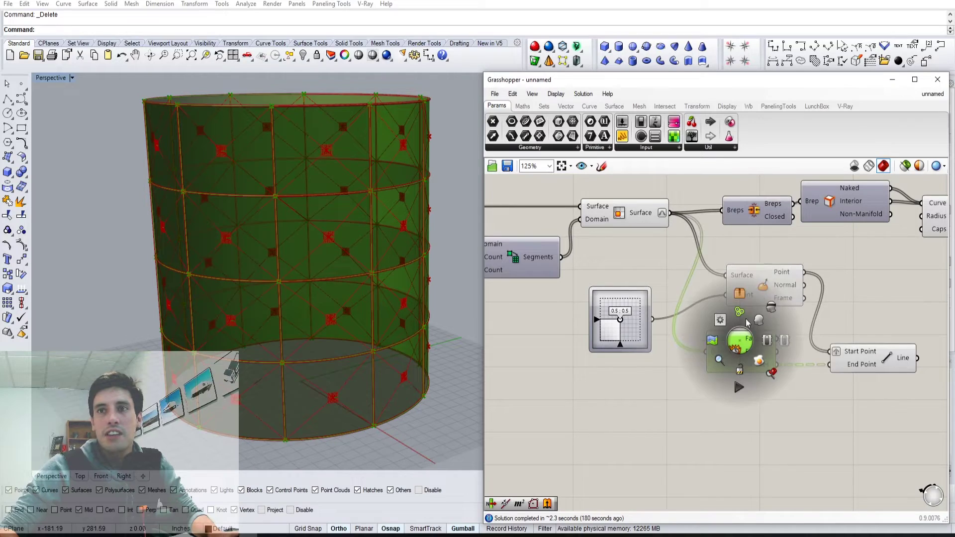
click(769, 304)
Examine the centre-to-vertex lines on the cylinder panels and try moving the MD Slider's point.
right_drag(291, 255, 234, 301)
scroll(371, 339, up, 6)
scroll(370, 339, down, 3)
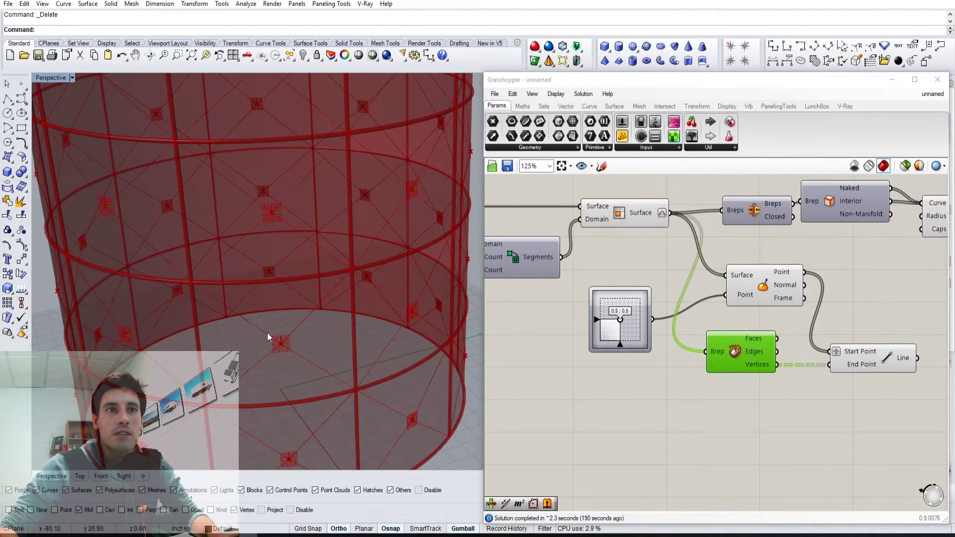
mouse_move(620, 320)
mouse_down()
mouse_move(617, 312)
mouse_move(645, 313)
mouse_move(606, 314)
mouse_move(628, 317)
mouse_move(621, 320)
mouse_up()
click(675, 414)
Move the Pipe component and add the Line output to its Curve input, keeping the Naked and Interior edge connections.
scroll(675, 414, down, 3)
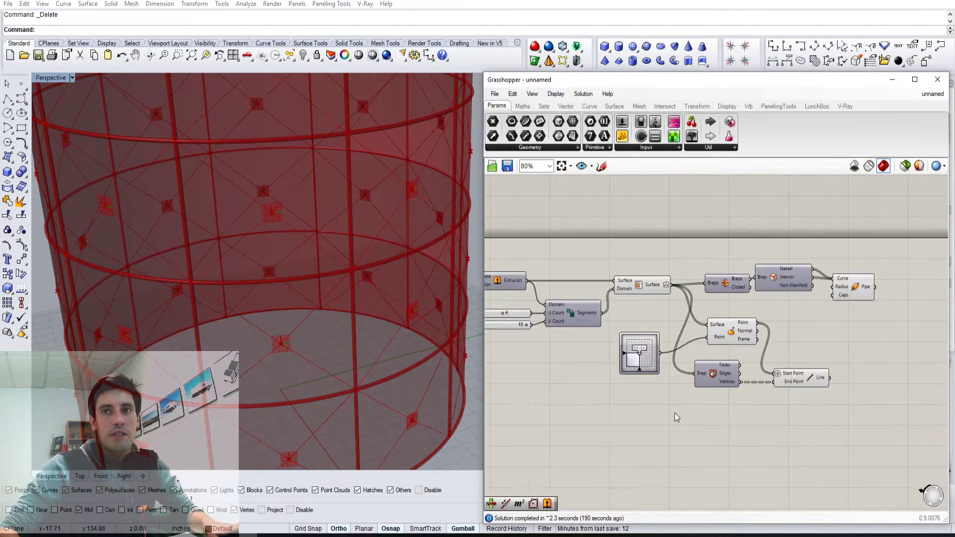
right_drag(695, 387, 797, 338)
right_drag(887, 398, 856, 397)
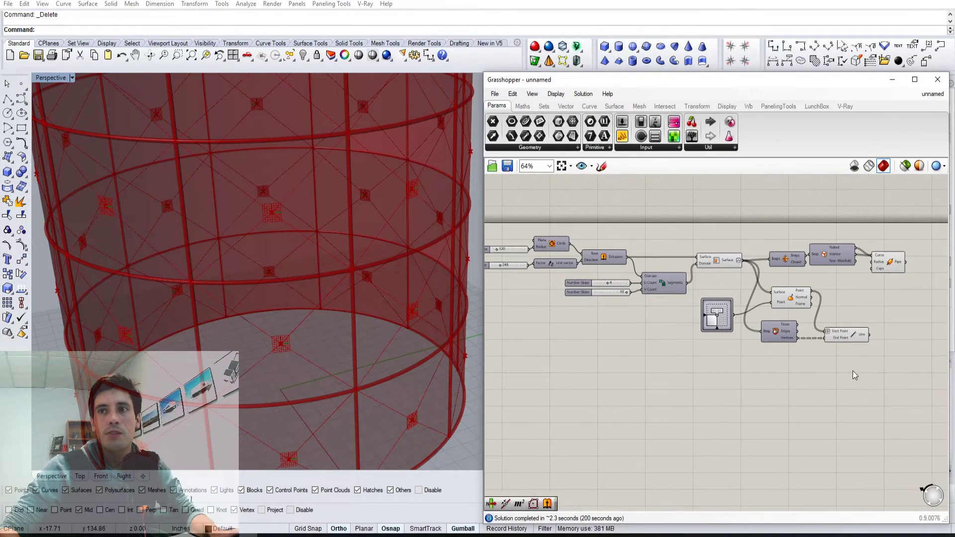
scroll(841, 365, up, 1)
right_drag(885, 327, 803, 357)
drag(795, 357, 805, 297)
drag(802, 259, 896, 310)
click(853, 355)
scroll(358, 328, down, 10)
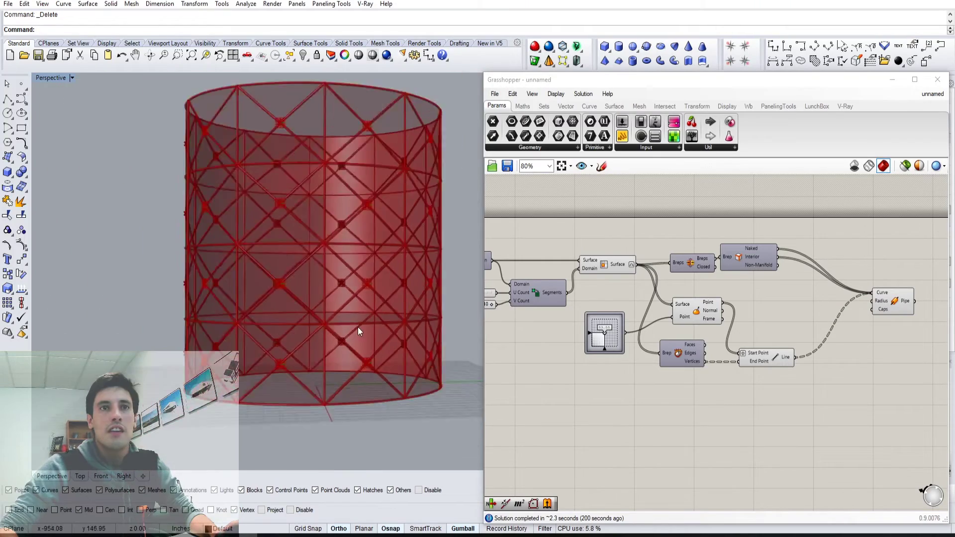
right_drag(396, 377, 392, 381)
Set the number slider feeding the panel division's V Count to 8.
right_drag(601, 395, 777, 424)
scroll(615, 314, up, 5)
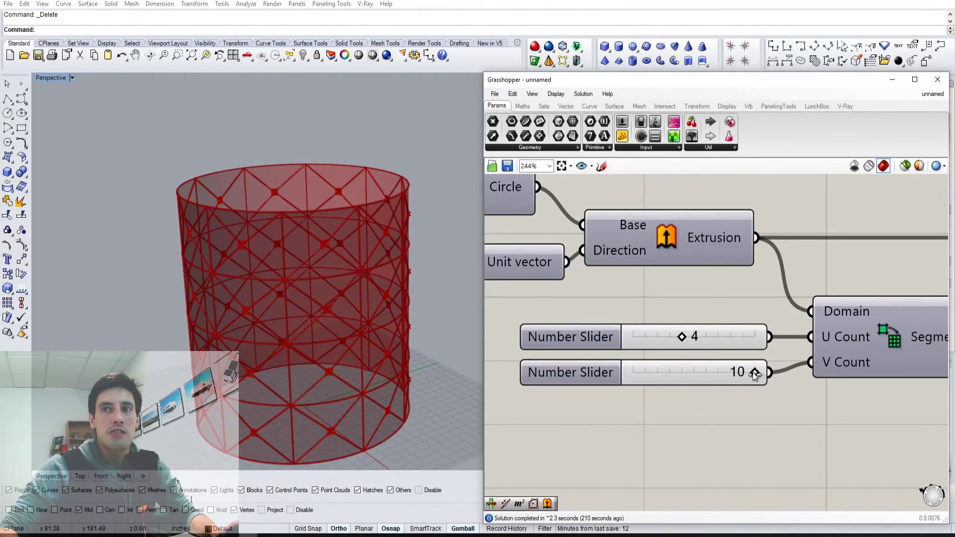
drag(731, 375, 731, 374)
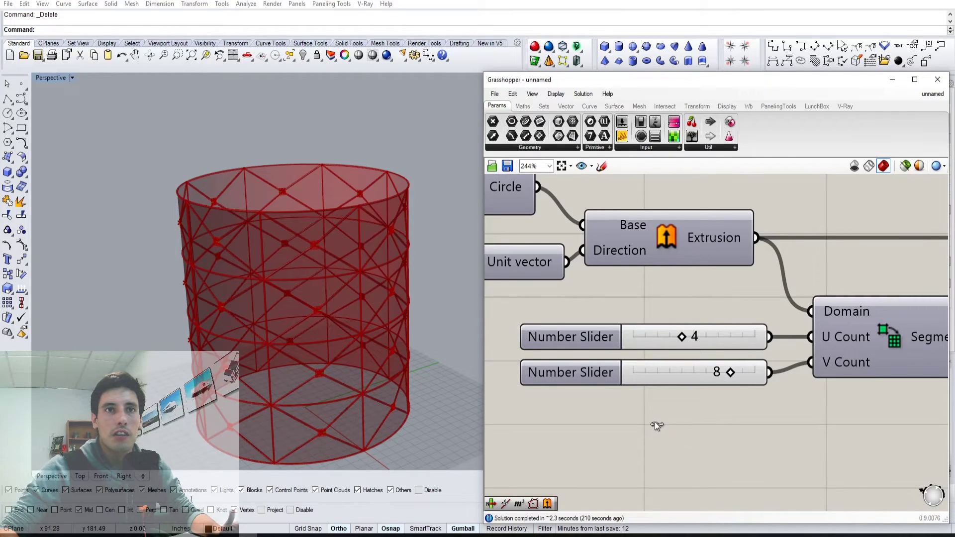
Review the definition from the Isotrim panels through the evaluated points and lines to the Pipe component.
right_drag(609, 397, 686, 387)
scroll(691, 387, down, 5)
right_drag(909, 455, 745, 380)
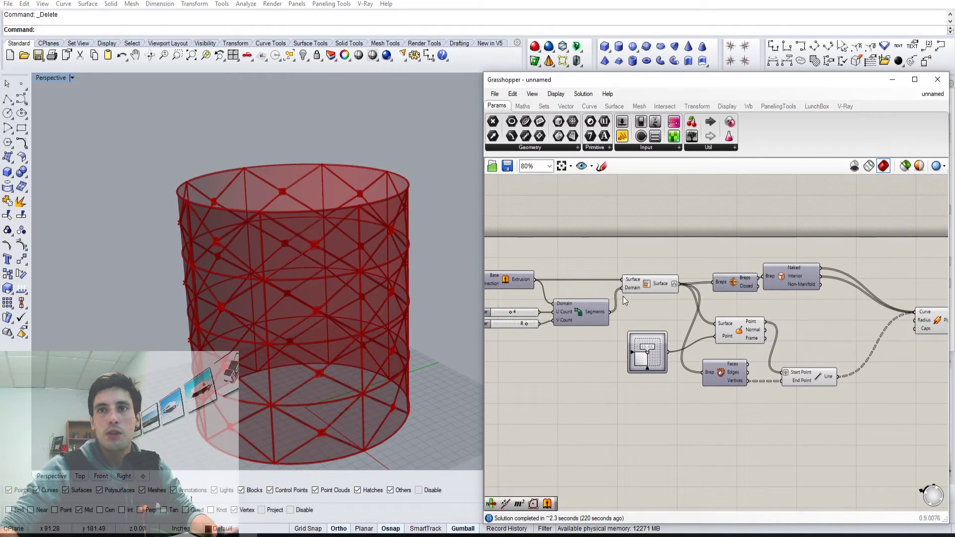
scroll(623, 297, up, 2)
right_drag(624, 297, 718, 280)
click(757, 266)
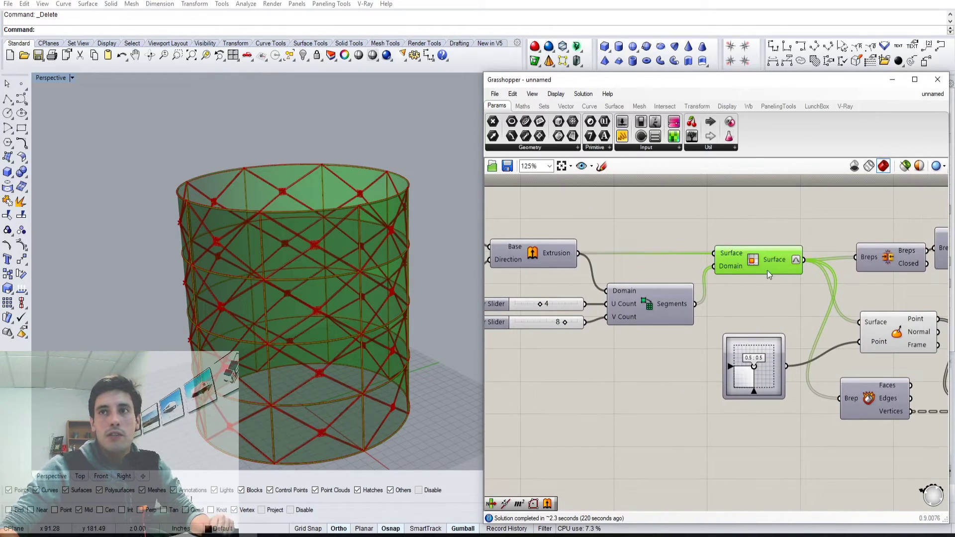
right_drag(799, 337, 677, 345)
right_drag(845, 336, 740, 326)
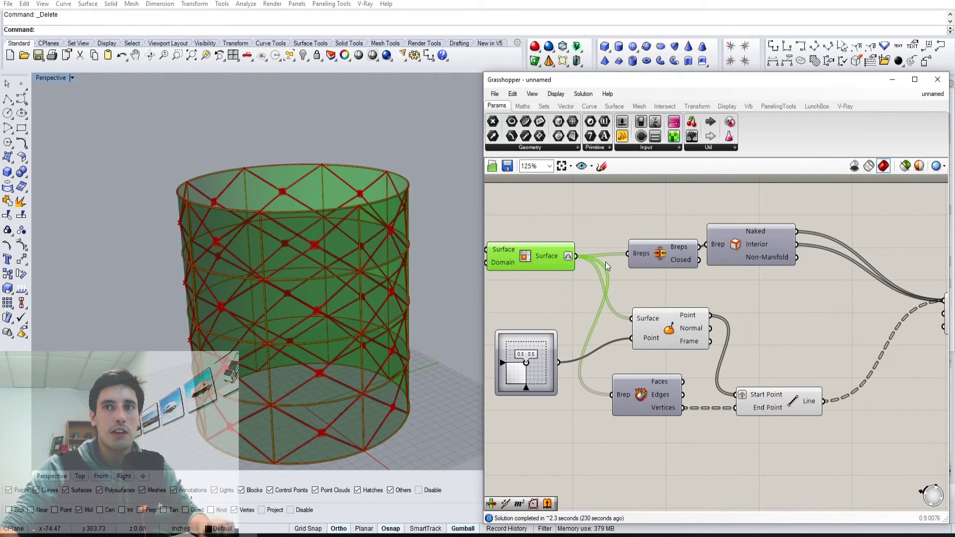
scroll(608, 270, down, 4)
right_drag(648, 344, 759, 323)
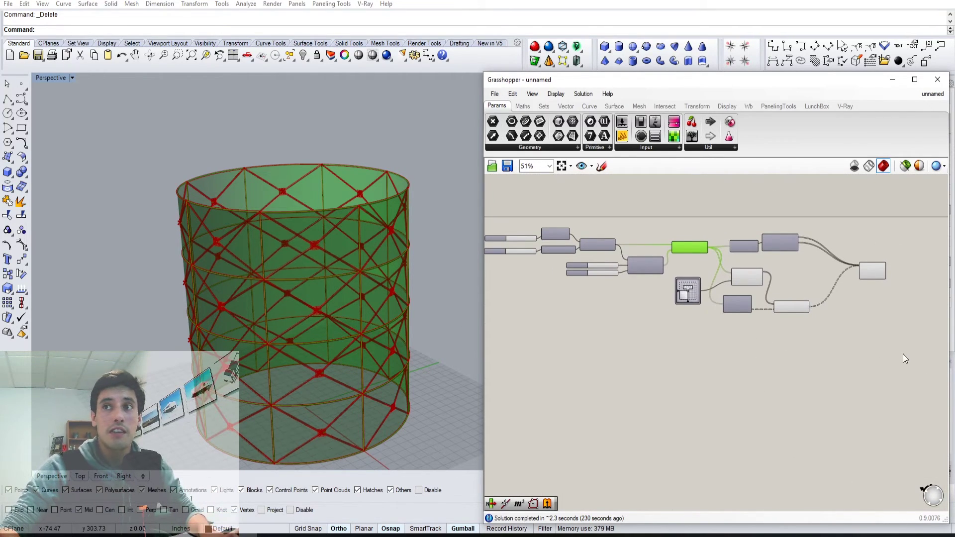
click(881, 351)
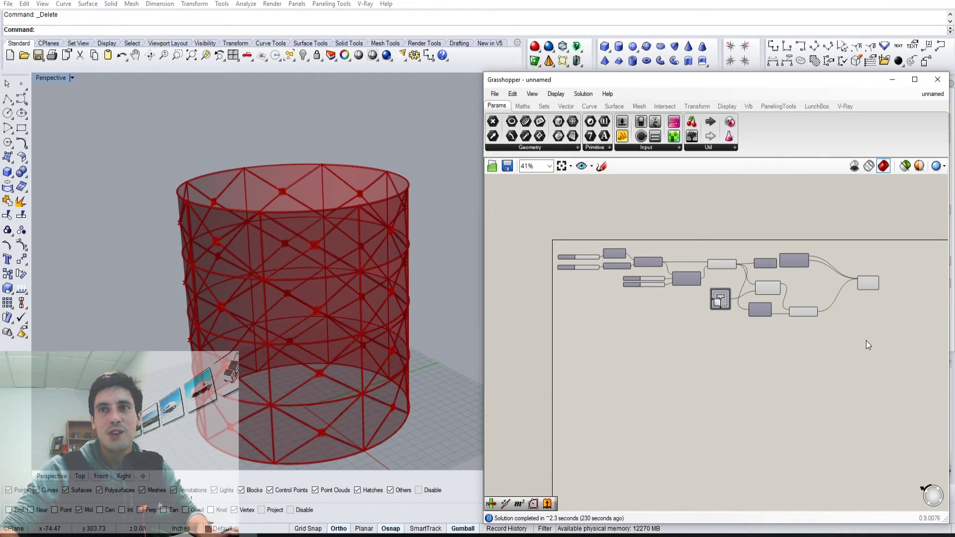
Select all components of the definition and put them in one group.
drag(867, 341, 554, 225)
scroll(613, 256, up, 2)
key(ctrl+g)
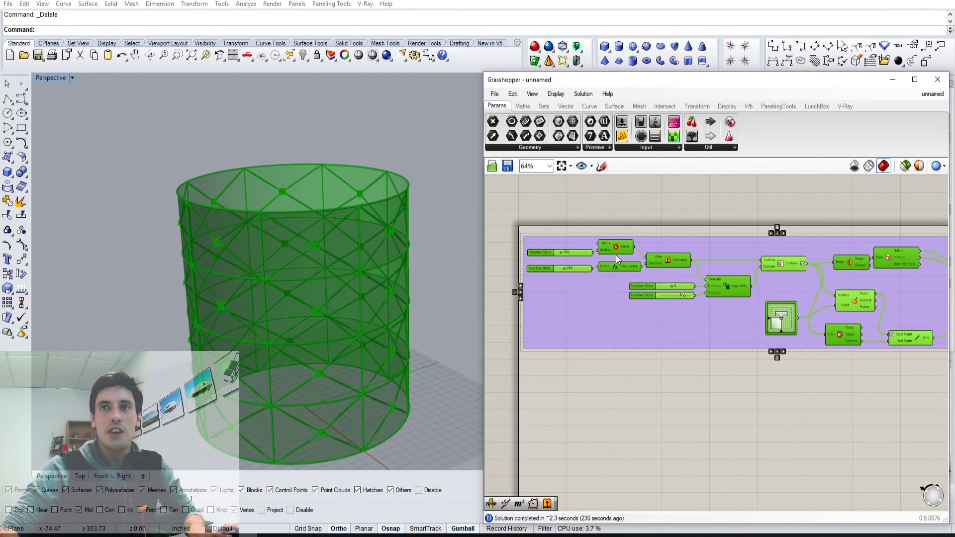
click(671, 249)
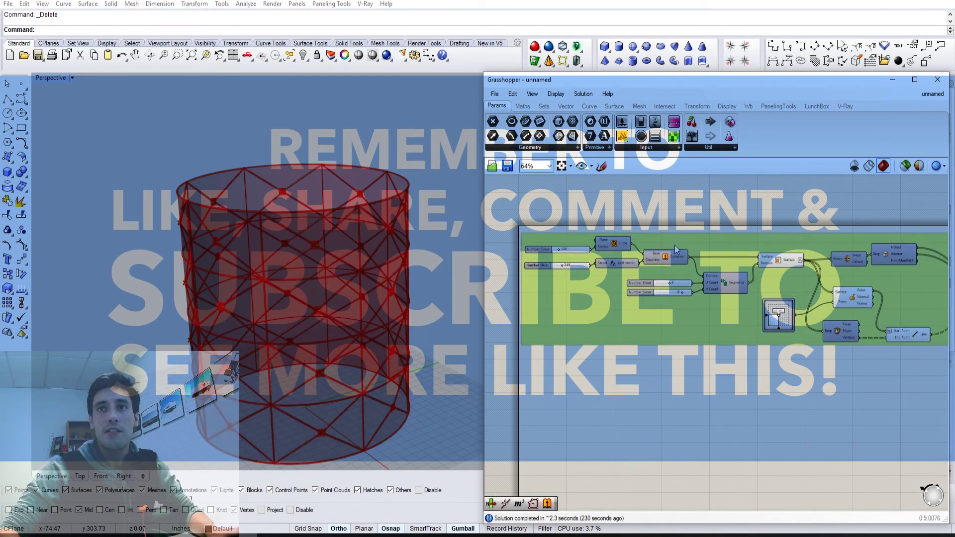
click(649, 399)
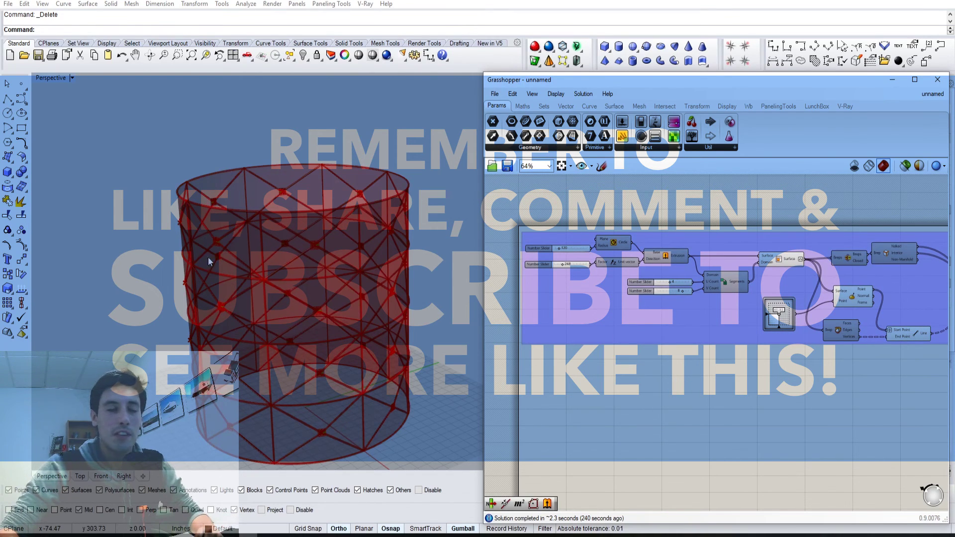